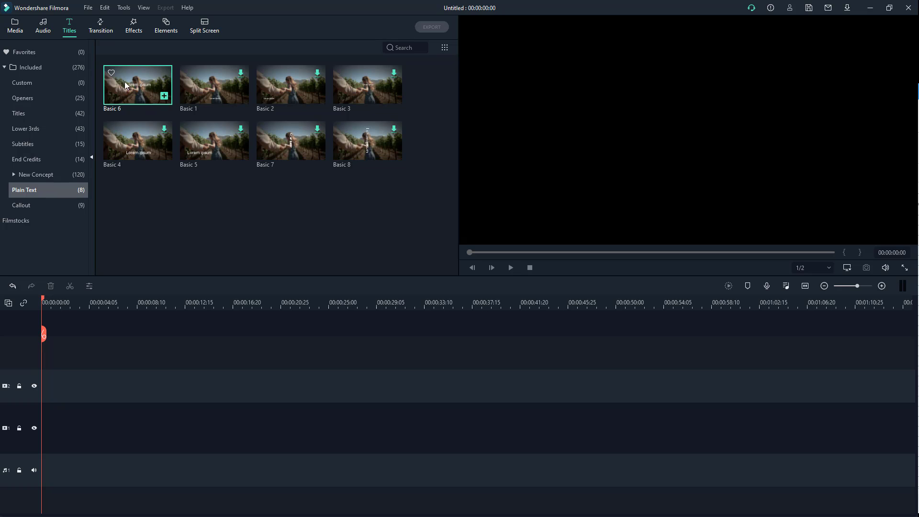
Drag the Basic 6 plain-text title from Titles onto video track 1.
drag(126, 86, 23, 412)
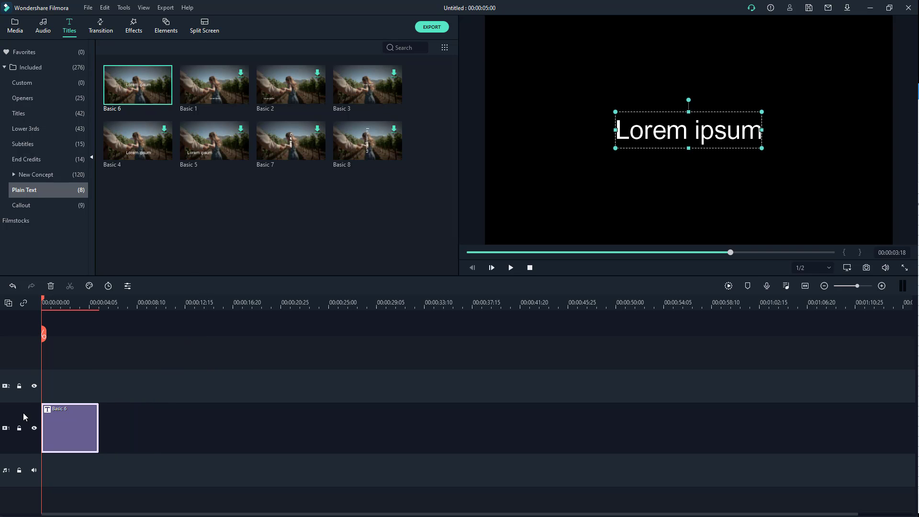
Open the Basic 6 title clip in the Advanced Text Edit window.
click(69, 305)
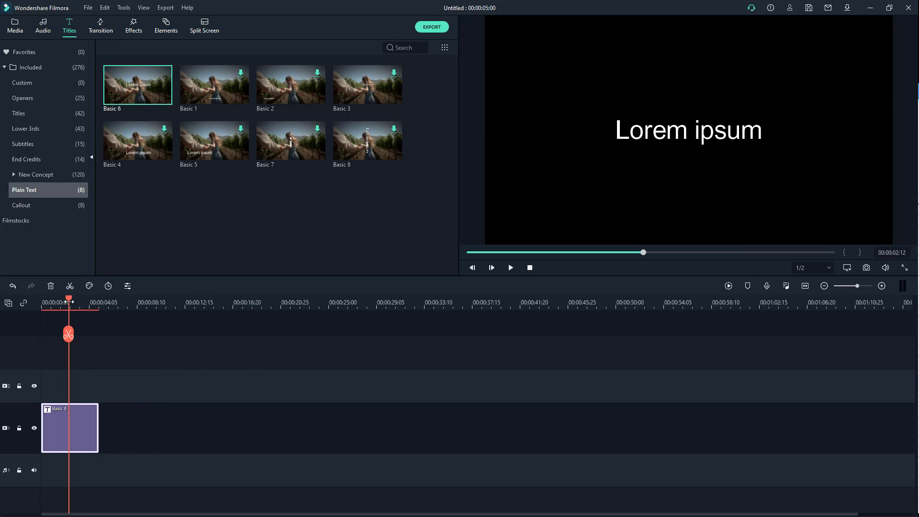
double_click(78, 412)
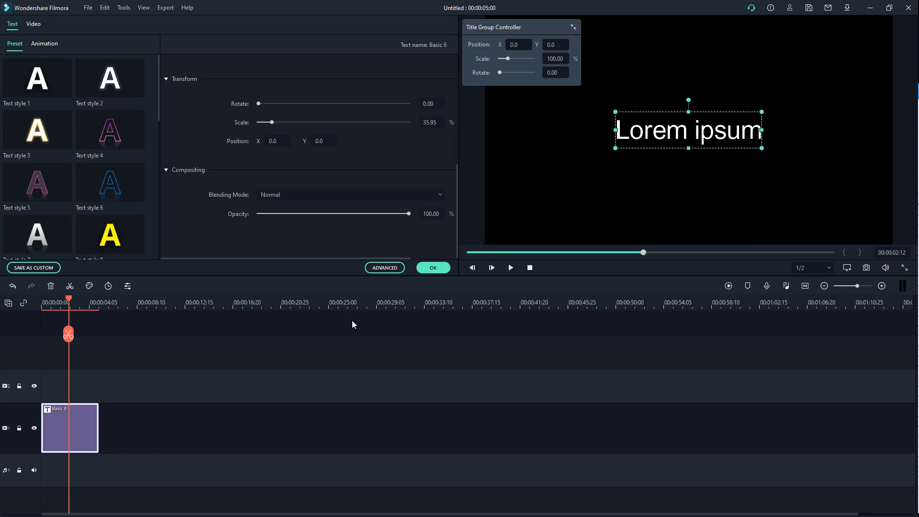
click(383, 268)
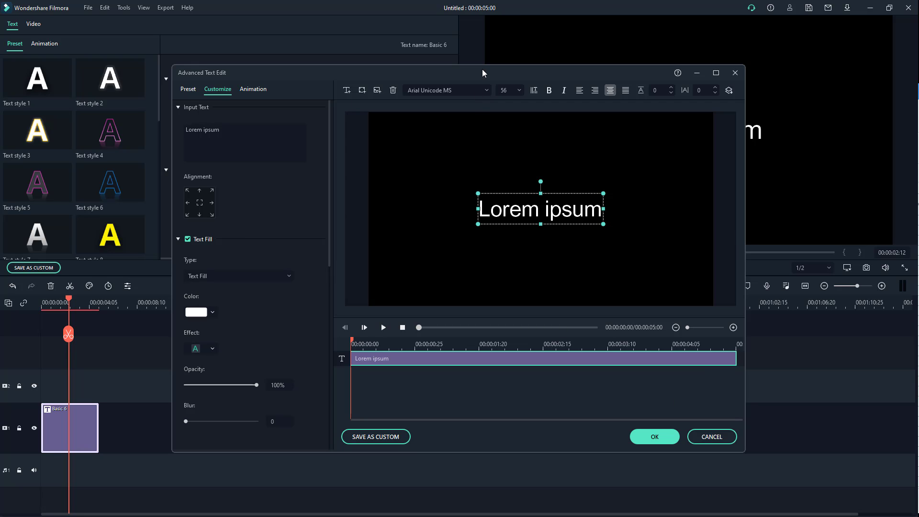
Replace the Lorem ipsum text with 'TutorTube'.
drag(483, 72, 470, 75)
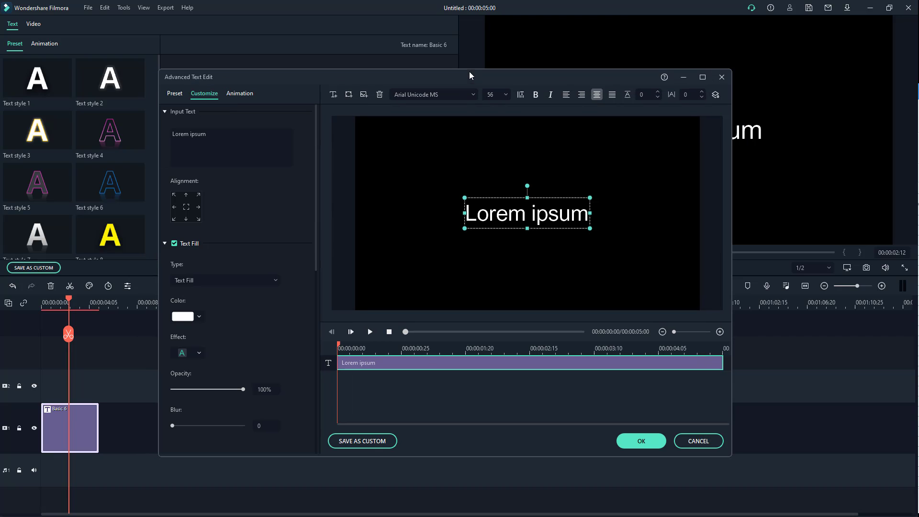
double_click(545, 213)
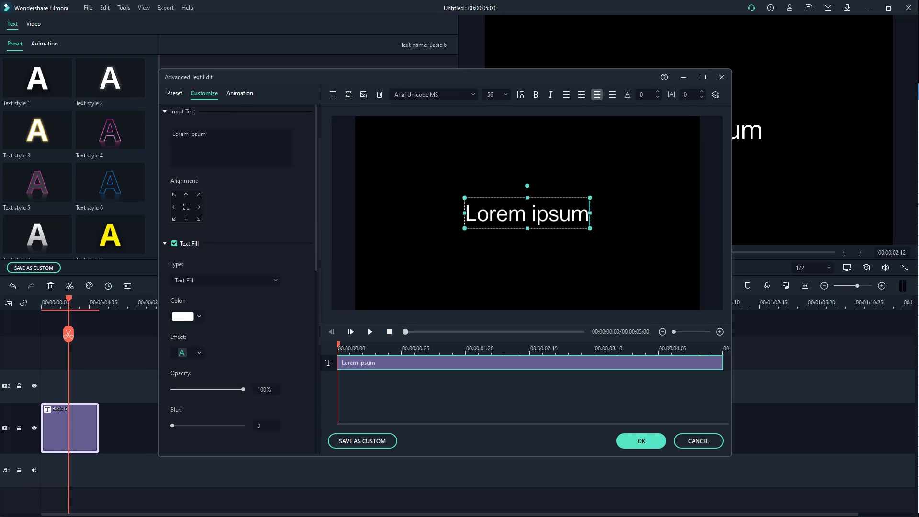
drag(464, 213, 610, 210)
text(Tuto)
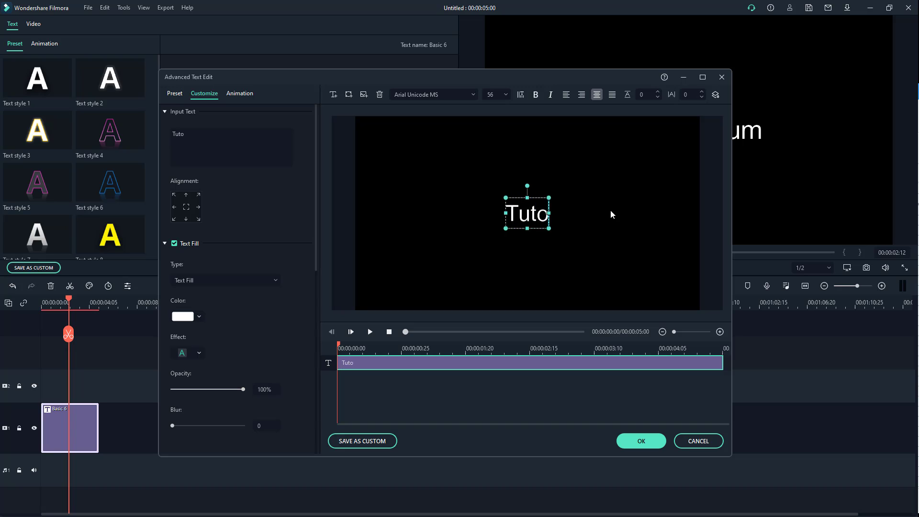
text(rTube)
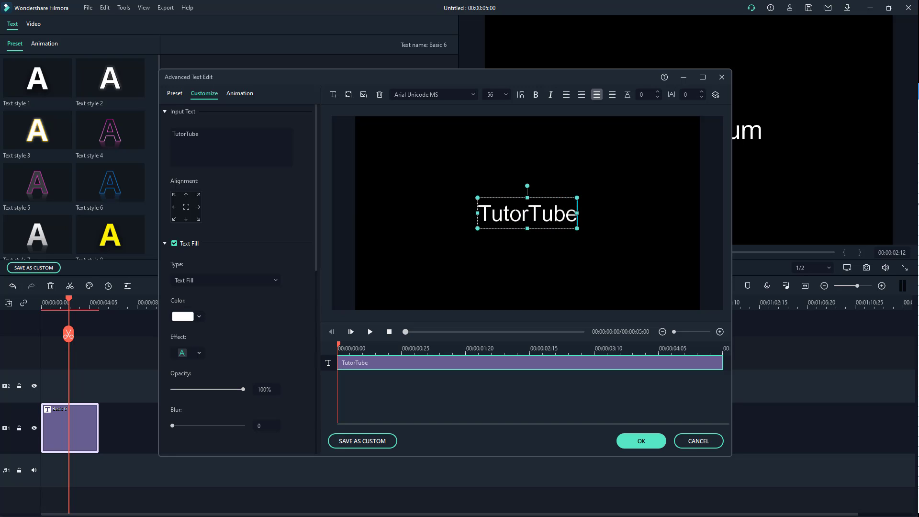
Make the TutorTube text bold, leaving italic off.
click(509, 213)
double_click(484, 213)
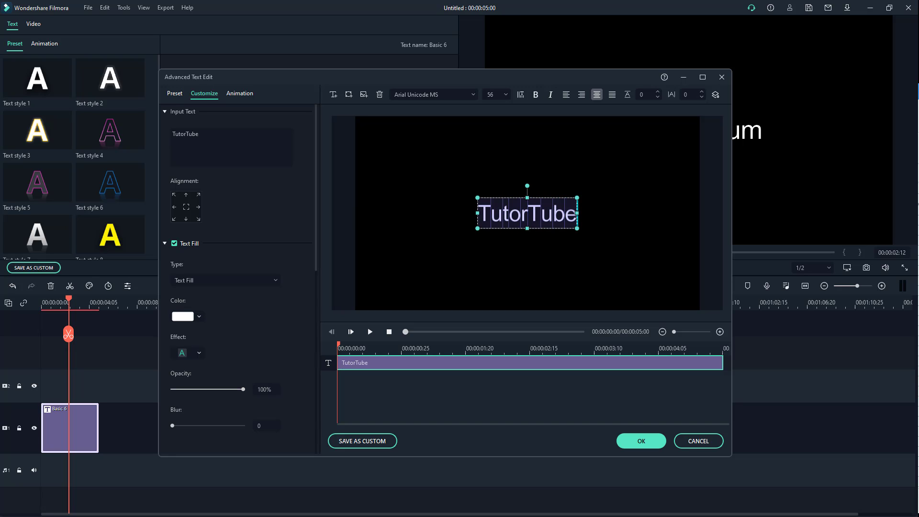
click(536, 94)
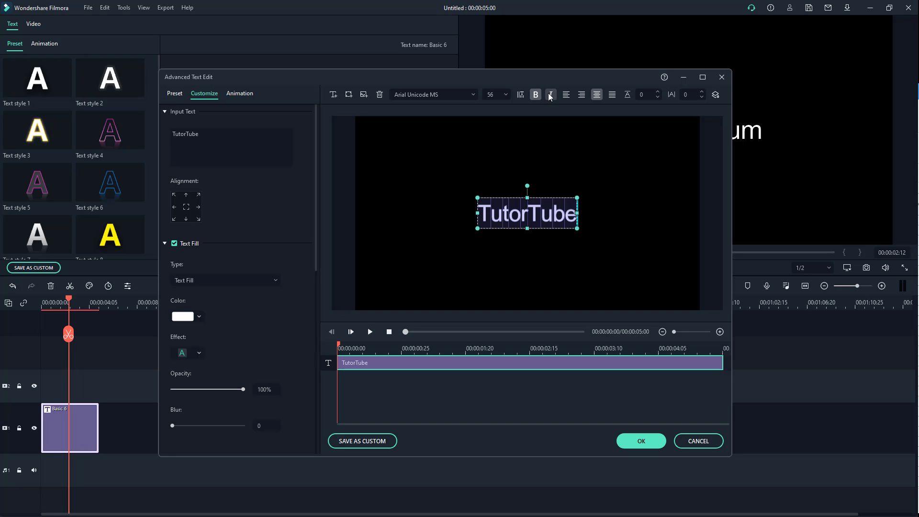
click(551, 95)
click(552, 95)
Add a text layer below TutorTube reading 'Keep on Watching' / 'Keep on Learning', then raise TutorTube.
click(334, 95)
drag(559, 211, 553, 246)
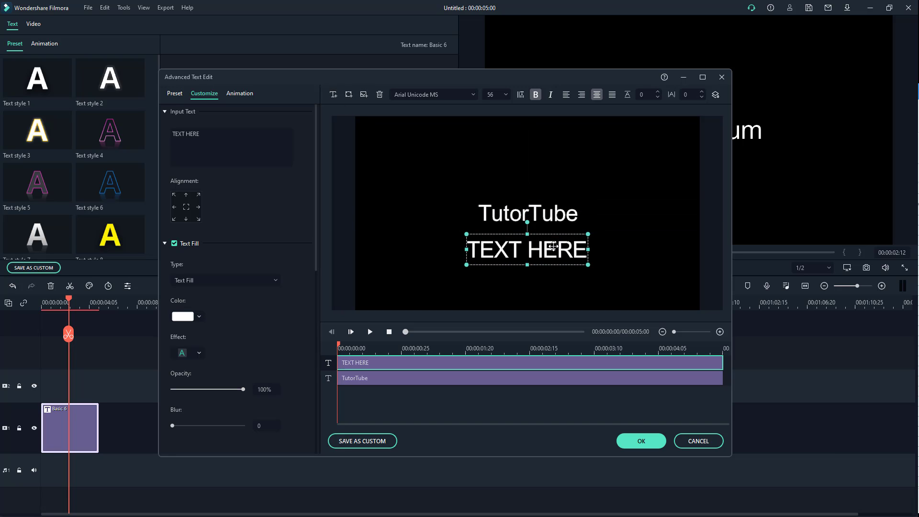
drag(483, 249, 588, 249)
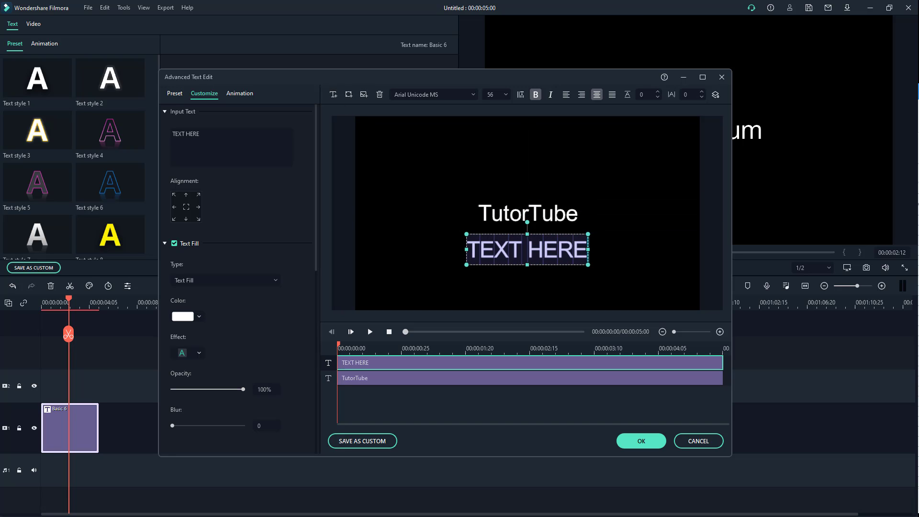
text(Keep)
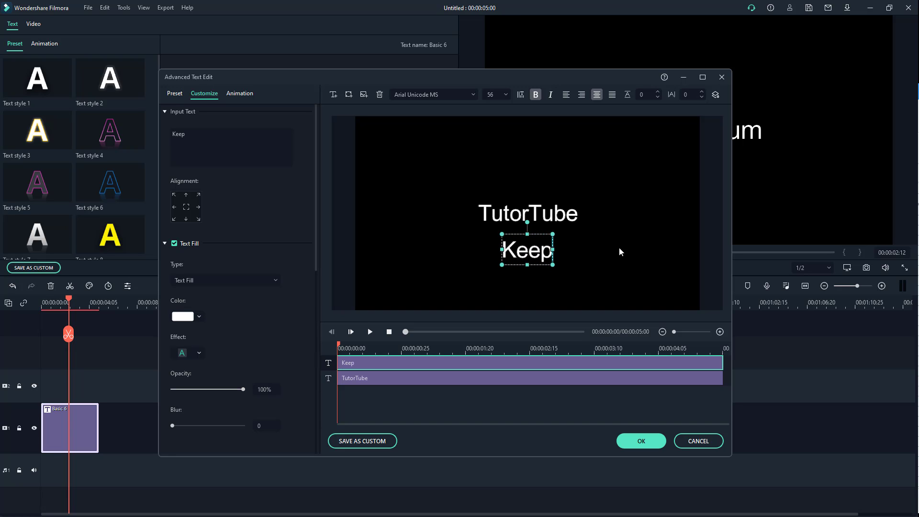
text( on Watching)
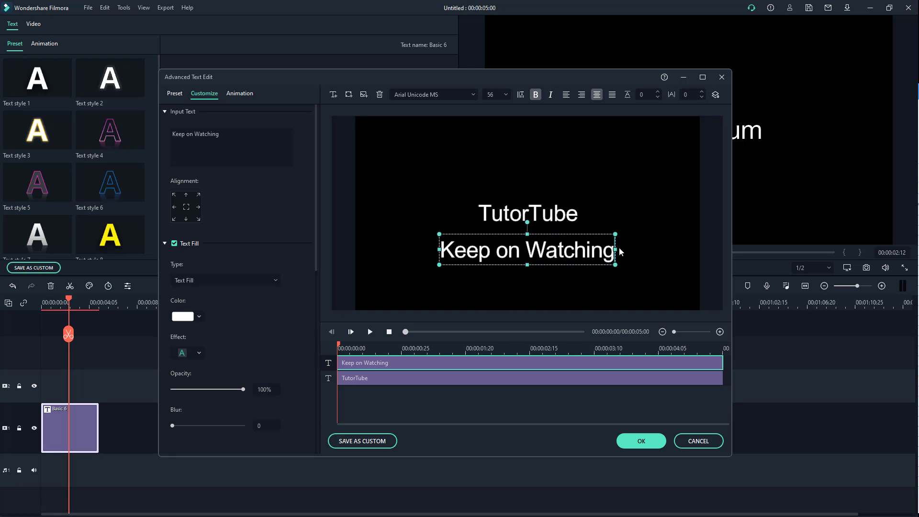
key(Return)
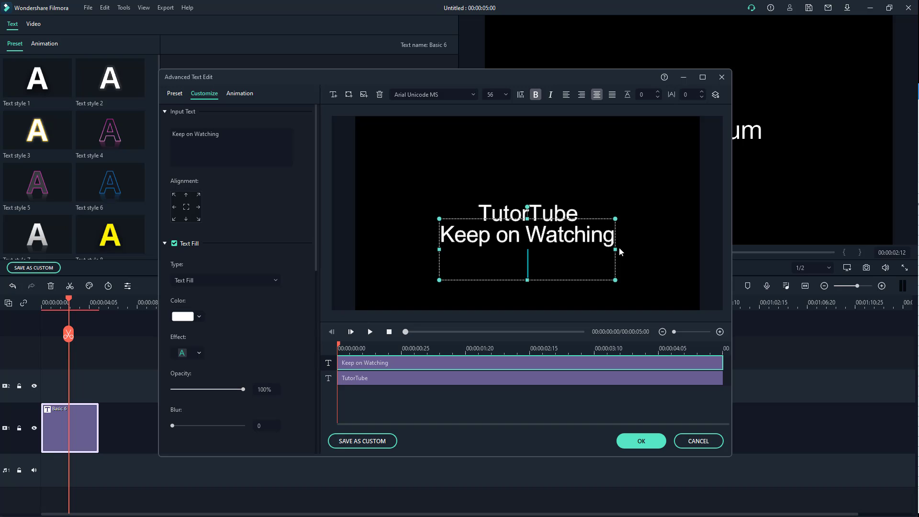
text(Keep on)
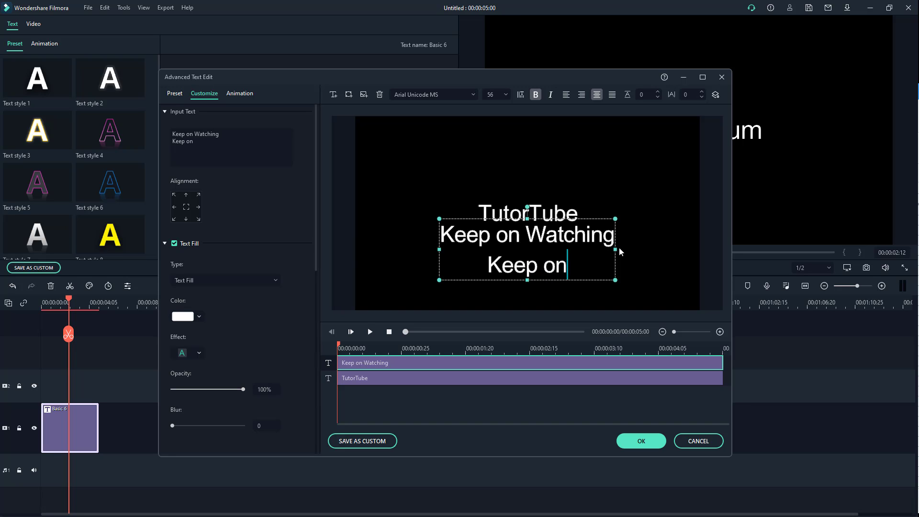
text( Learning)
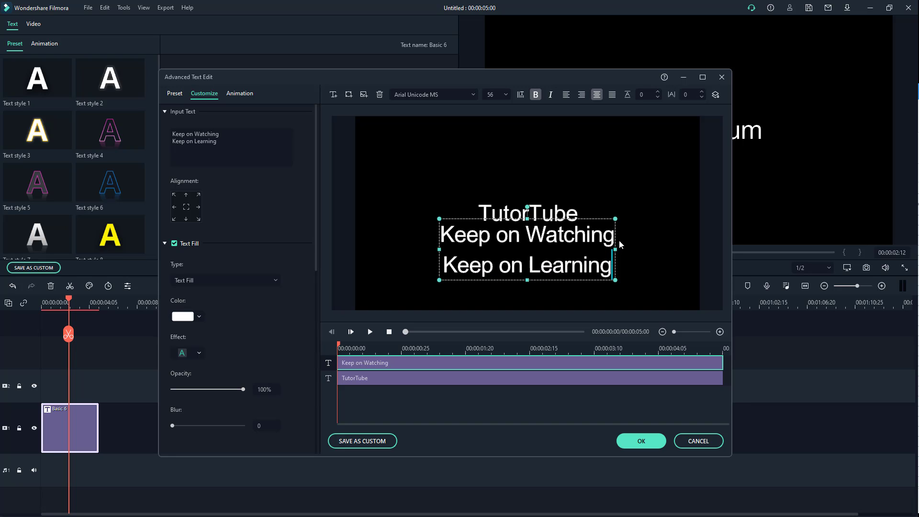
drag(574, 211, 552, 188)
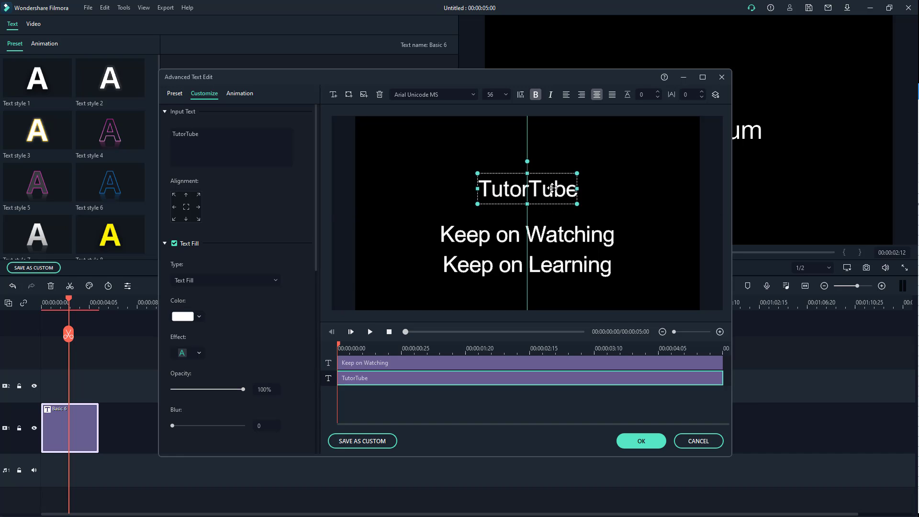
Enlarge and recentre the TutorTube text box and set its font size to 100.
drag(553, 230, 551, 222)
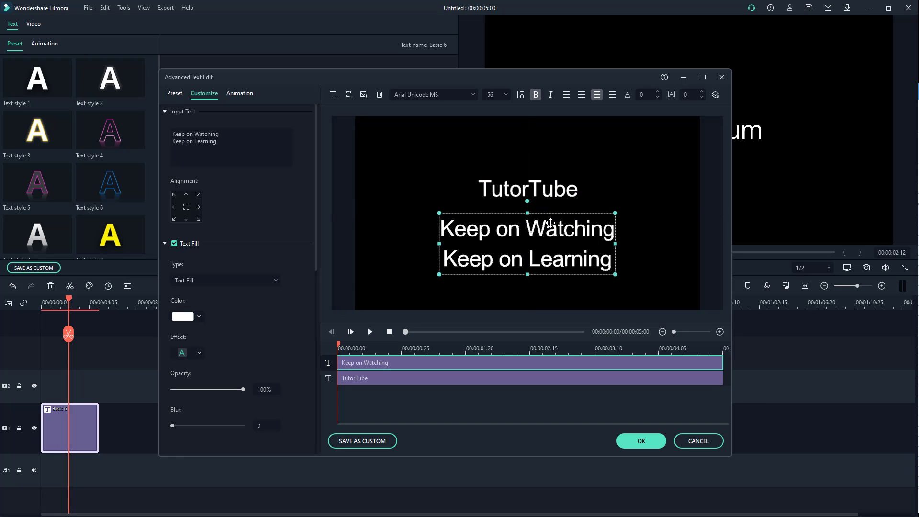
click(551, 188)
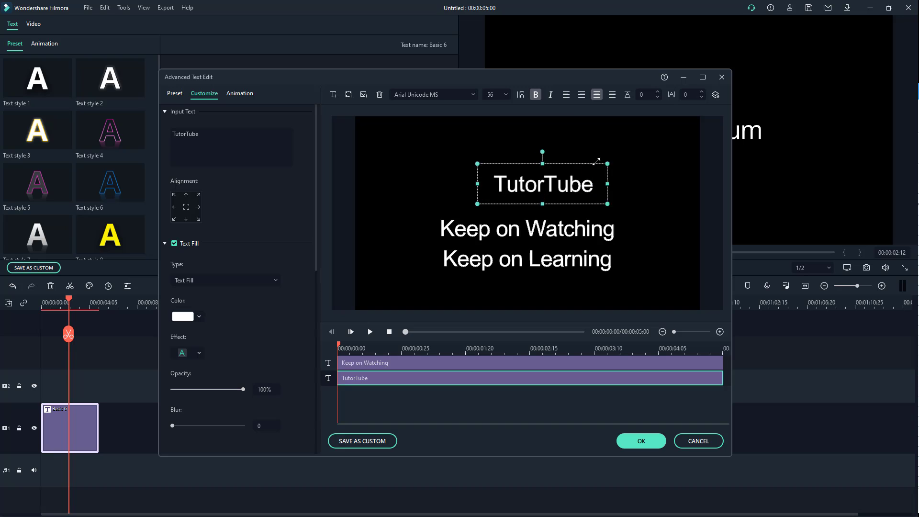
drag(595, 161, 559, 188)
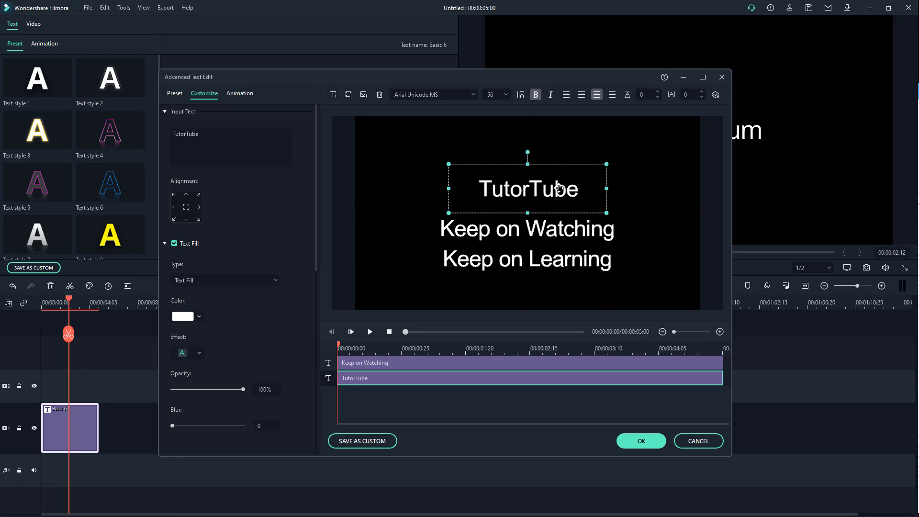
double_click(552, 191)
drag(578, 189, 480, 185)
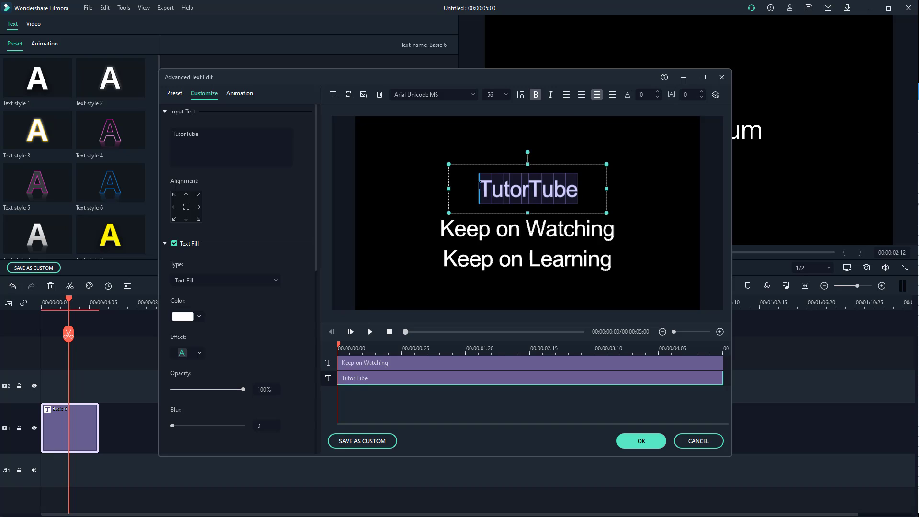
click(505, 95)
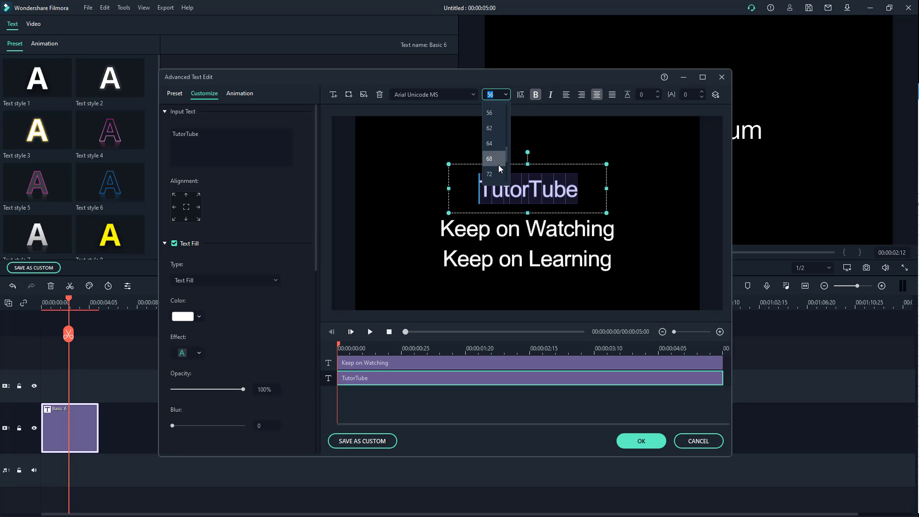
text(100)
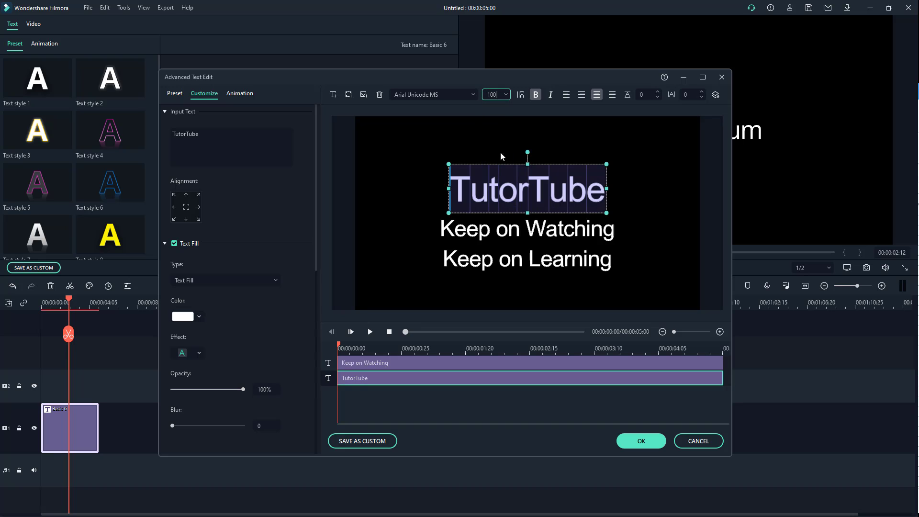
key(Return)
key(Right)
Apply the Baloo font to TutorTube and widen its text box.
click(467, 96)
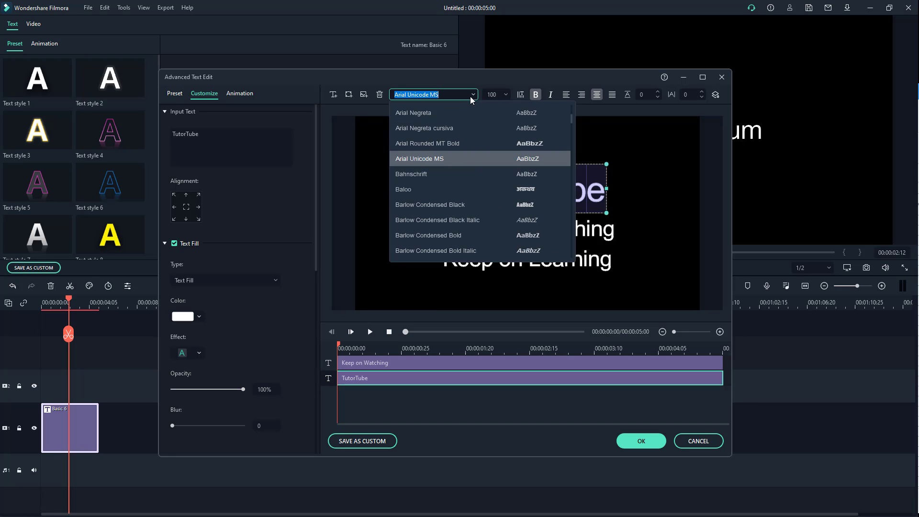
click(462, 189)
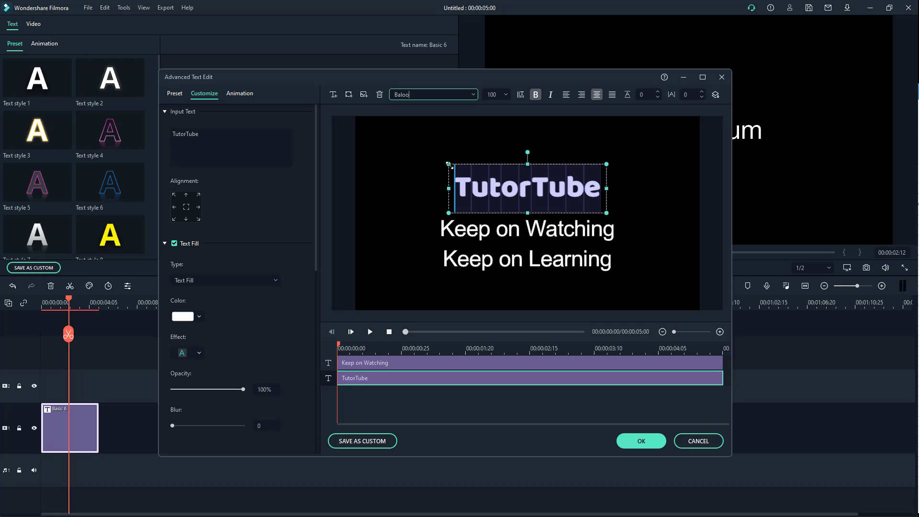
drag(449, 164, 439, 158)
click(509, 186)
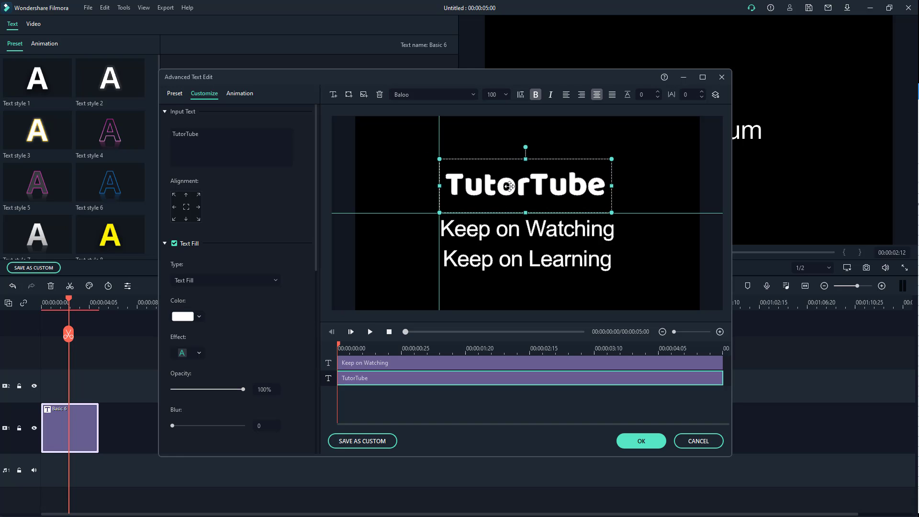
click(553, 234)
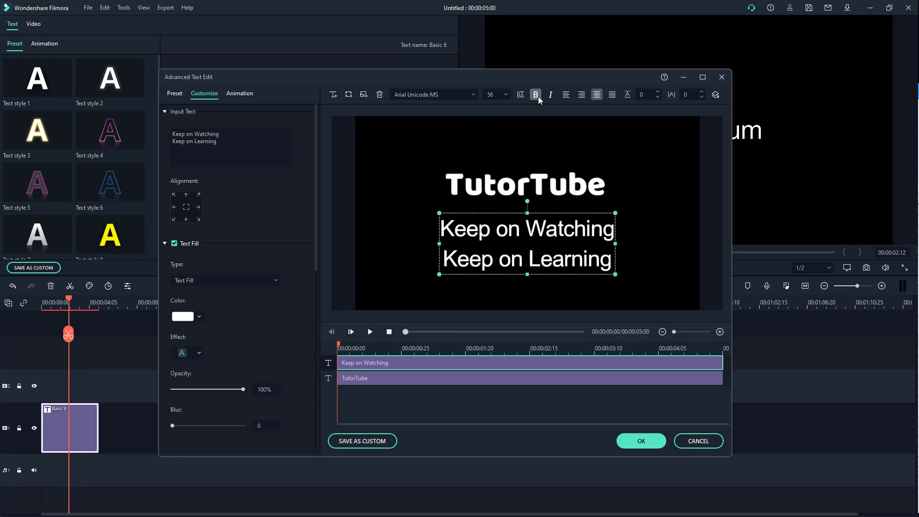
Try vertical text, italic, left and right alignment on the two lines, reverting the toggles.
click(520, 95)
click(520, 95)
click(550, 94)
click(551, 94)
click(566, 95)
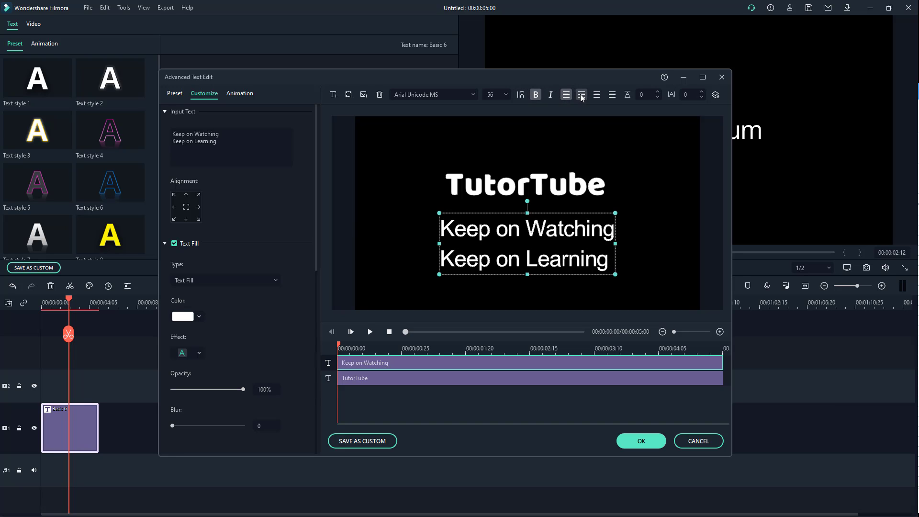
click(581, 95)
Justify the two lines and set line spacing -15 and letter spacing -1.
drag(616, 244, 649, 244)
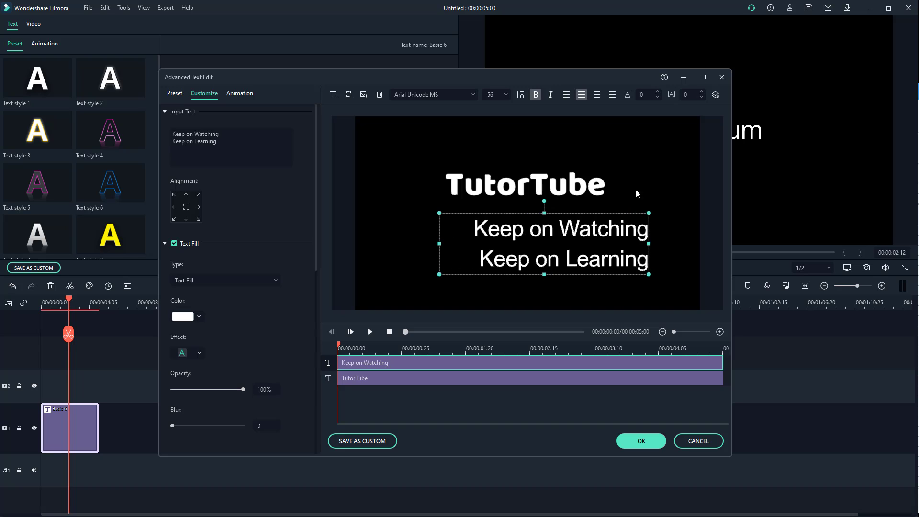
click(597, 94)
click(582, 95)
click(597, 95)
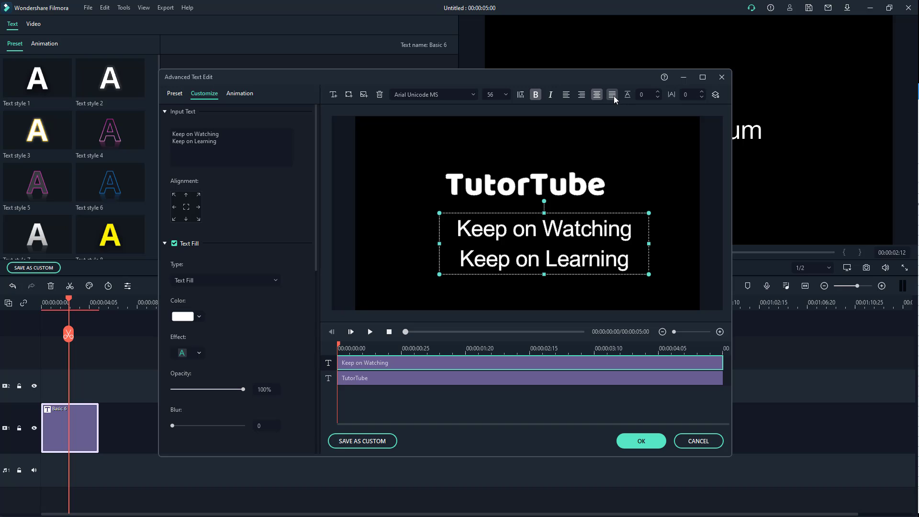
click(612, 95)
drag(648, 244, 619, 247)
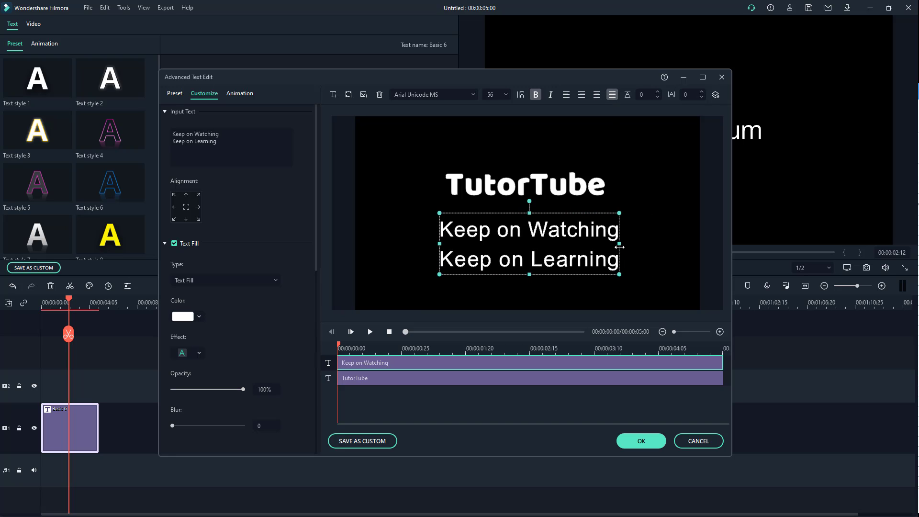
mouse_move(653, 94)
mouse_down()
mouse_move(641, 95)
mouse_move(652, 94)
mouse_up()
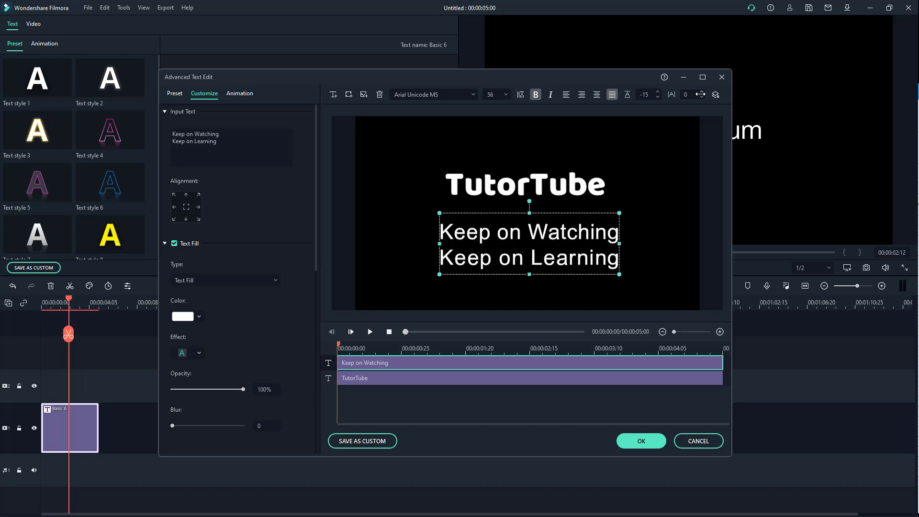
mouse_move(707, 97)
mouse_down()
mouse_move(732, 97)
mouse_move(706, 97)
mouse_up()
Colour the Keep on Watching lines blue and move them up over TutorTube.
click(197, 317)
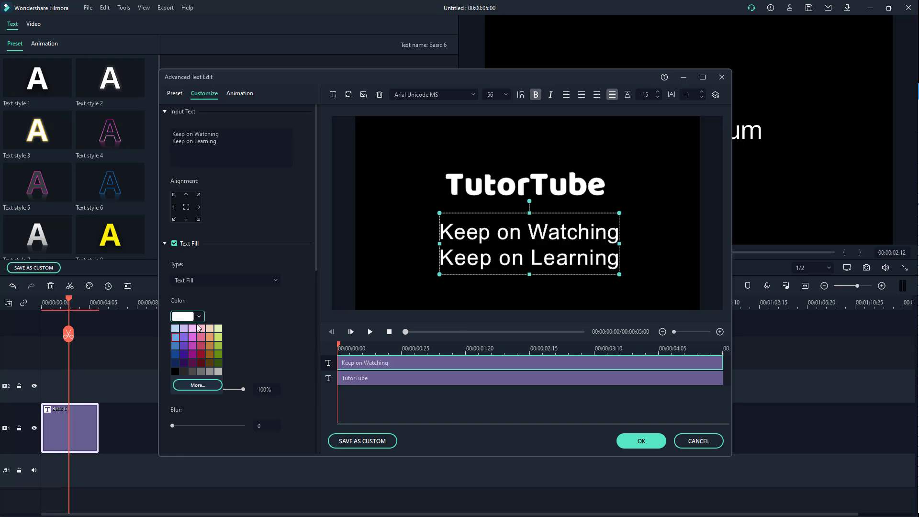
click(178, 347)
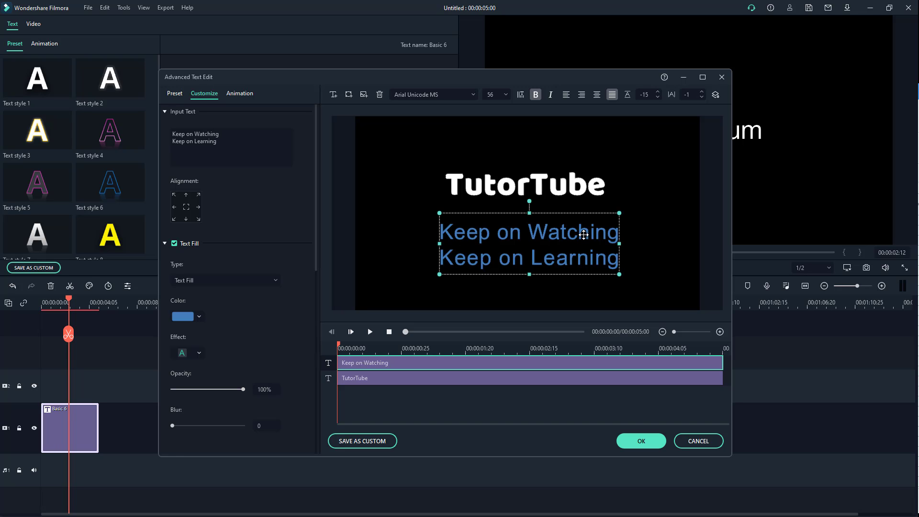
drag(584, 234, 577, 196)
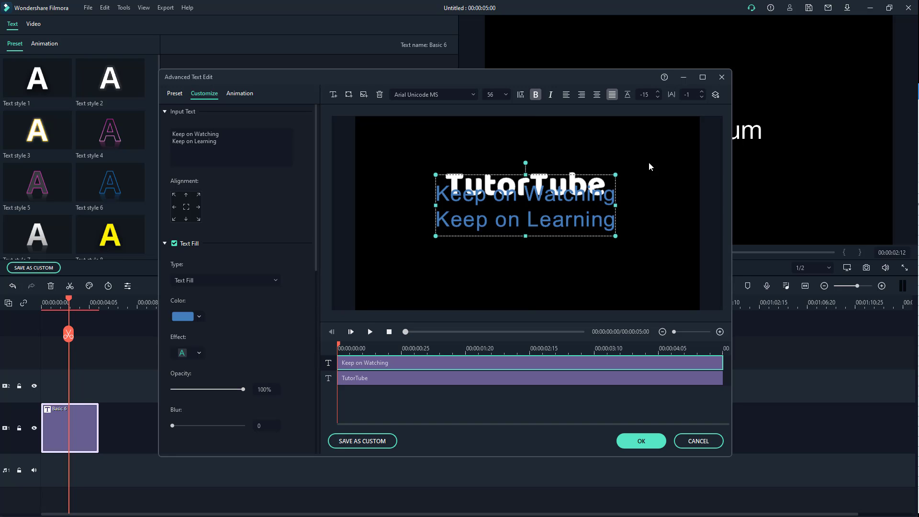
Reorder the layers with Arrange Objects, sending the Keep on Watching lines backward.
click(715, 95)
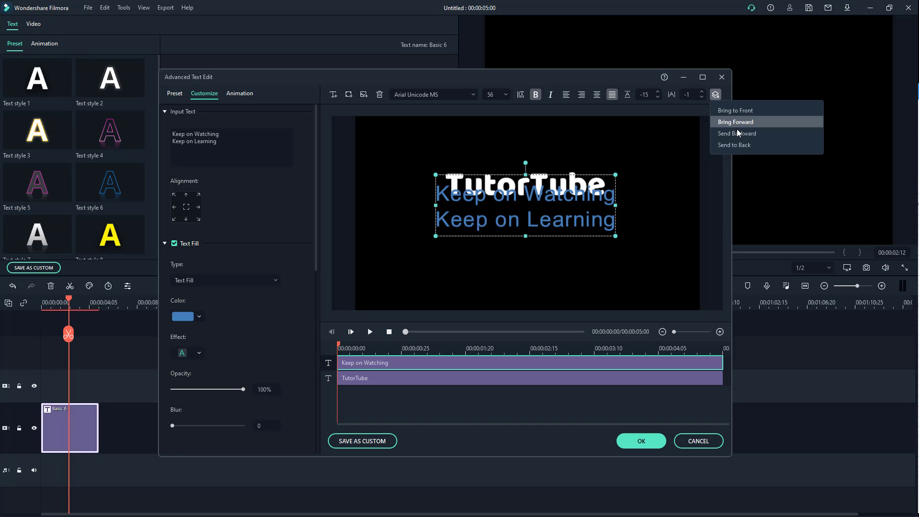
click(737, 144)
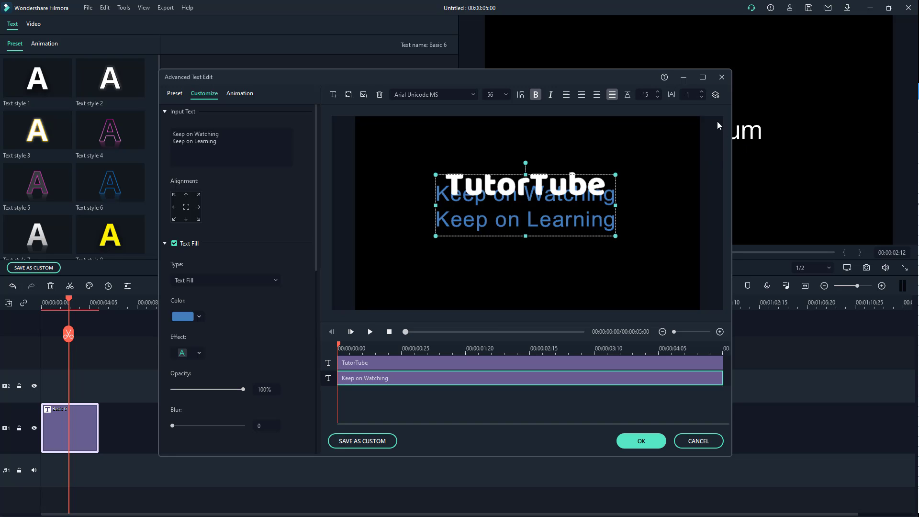
click(716, 94)
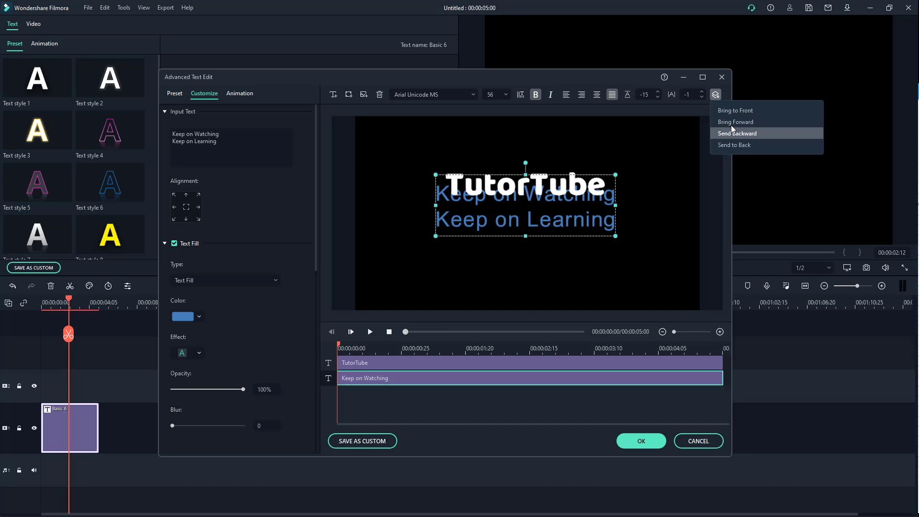
click(731, 122)
click(717, 95)
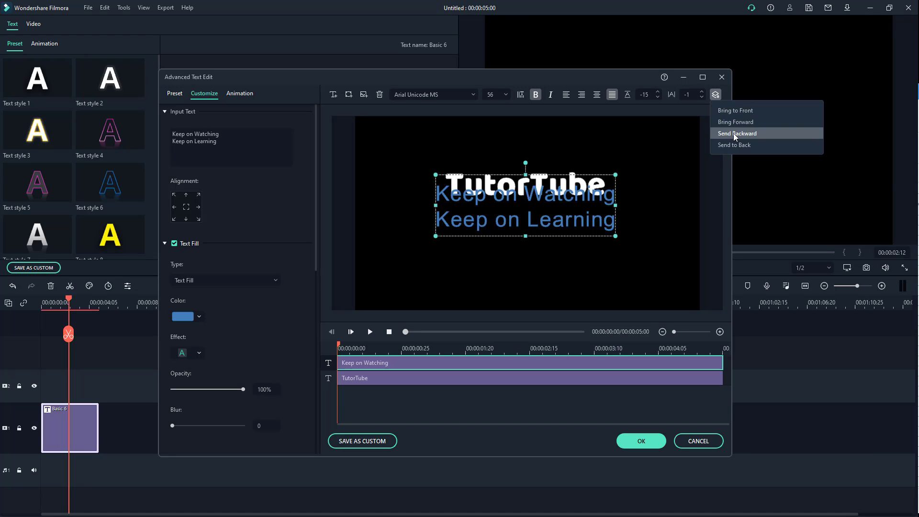
click(734, 134)
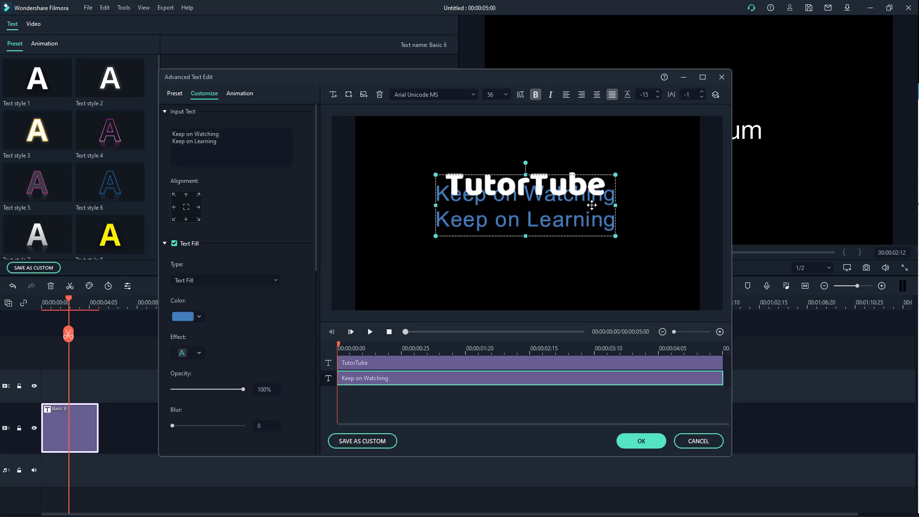
Move TutorTube left to overlap the lines, then delete the text.
click(592, 206)
drag(592, 206, 536, 205)
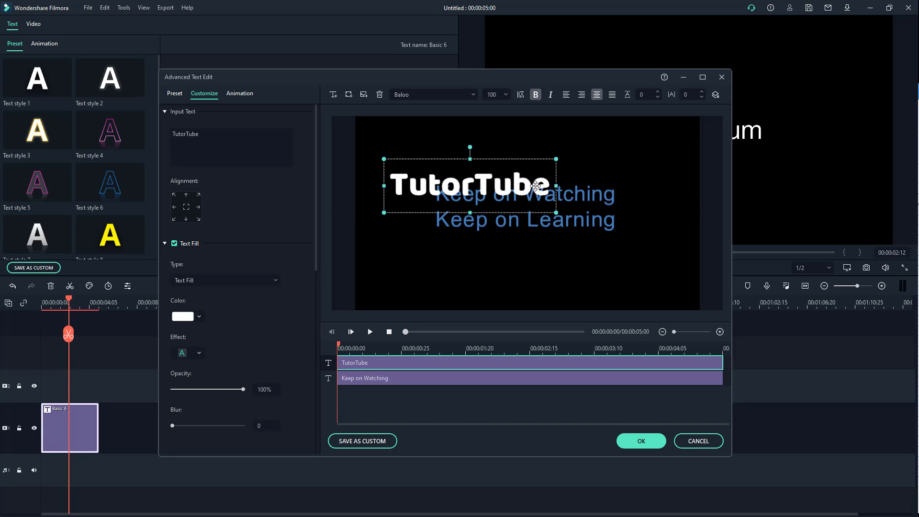
key(Delete)
key(Delete)
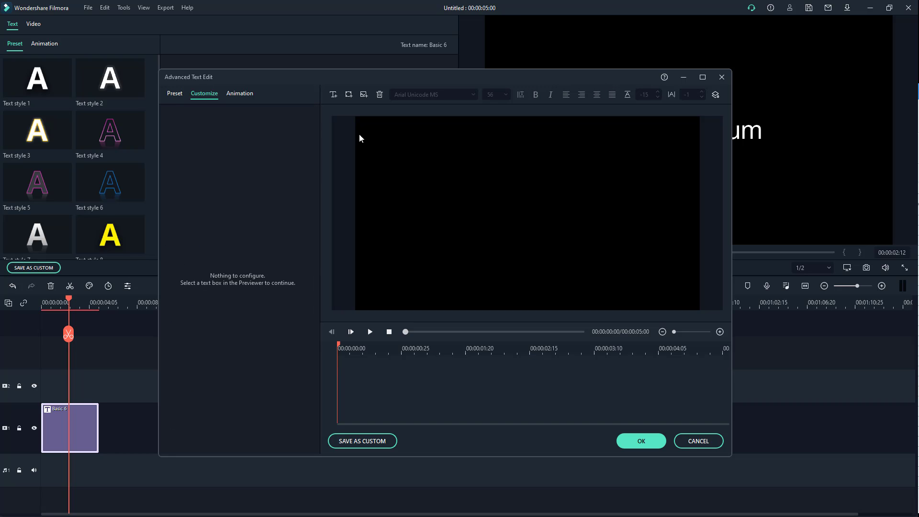
Insert a square shape, type test text 'sdfsdfsd' in it, then delete it.
click(348, 94)
click(423, 153)
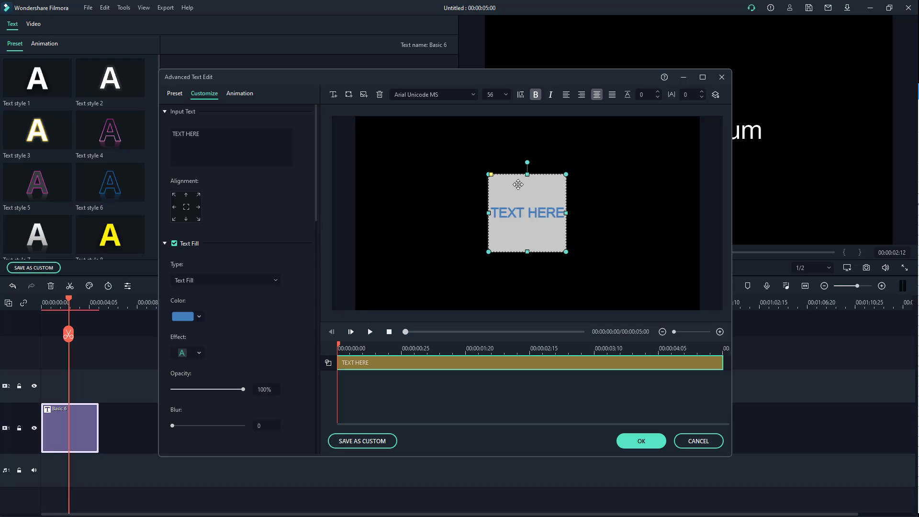
drag(519, 205, 456, 208)
double_click(455, 208)
text(sdfsdfsd)
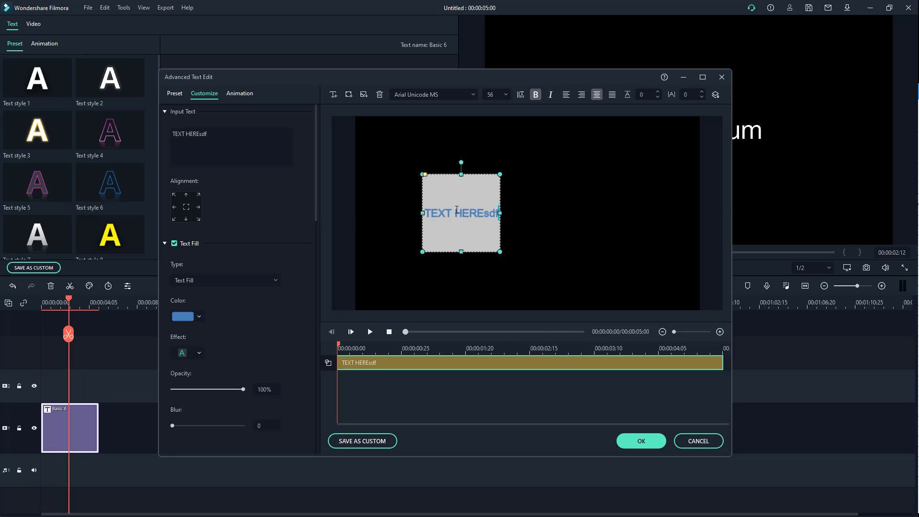
click(516, 201)
click(474, 196)
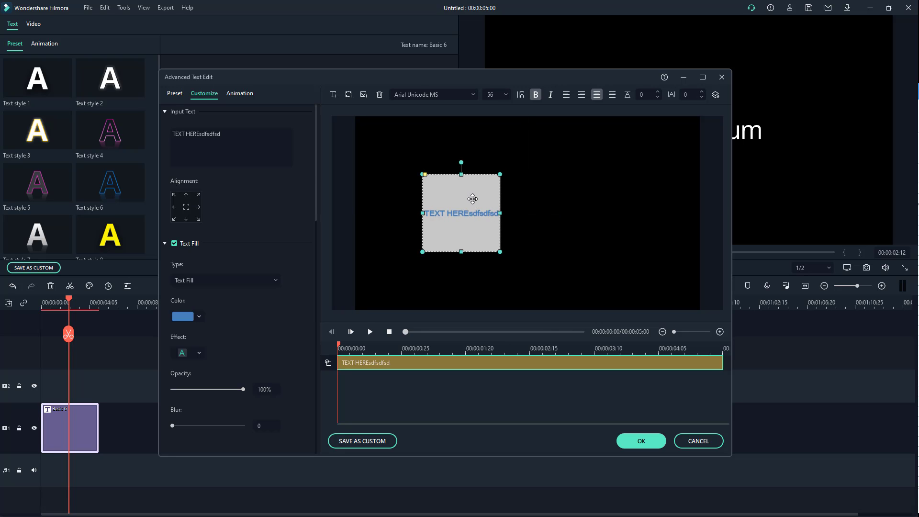
key(Delete)
Insert the image 21.jpg, resize it, then delete it.
click(363, 95)
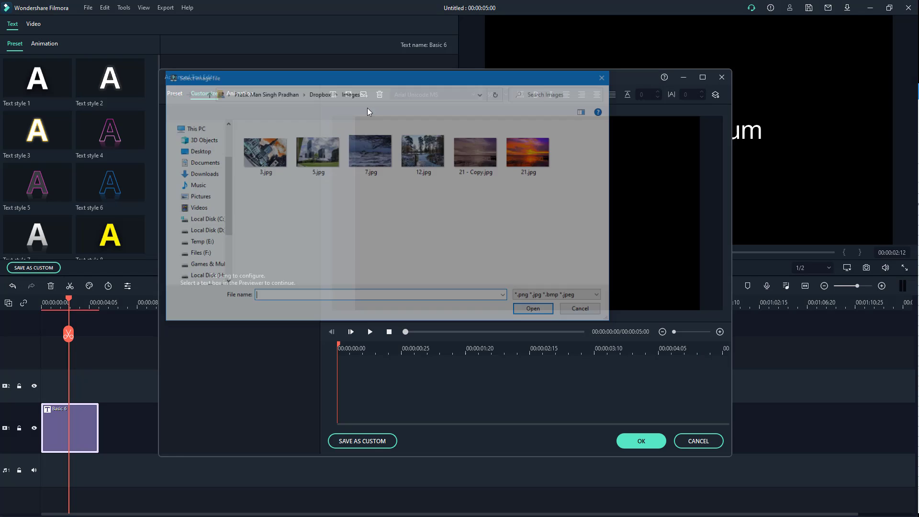
double_click(521, 148)
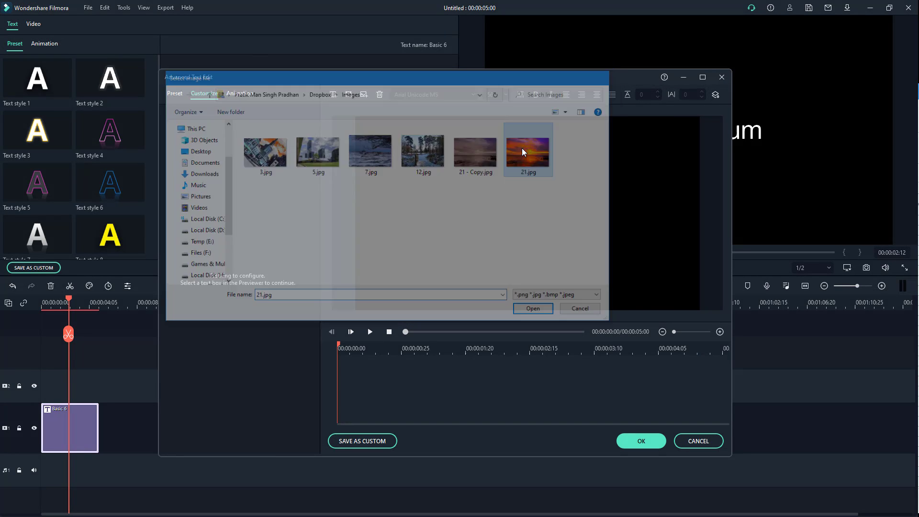
drag(386, 117, 469, 162)
key(Delete)
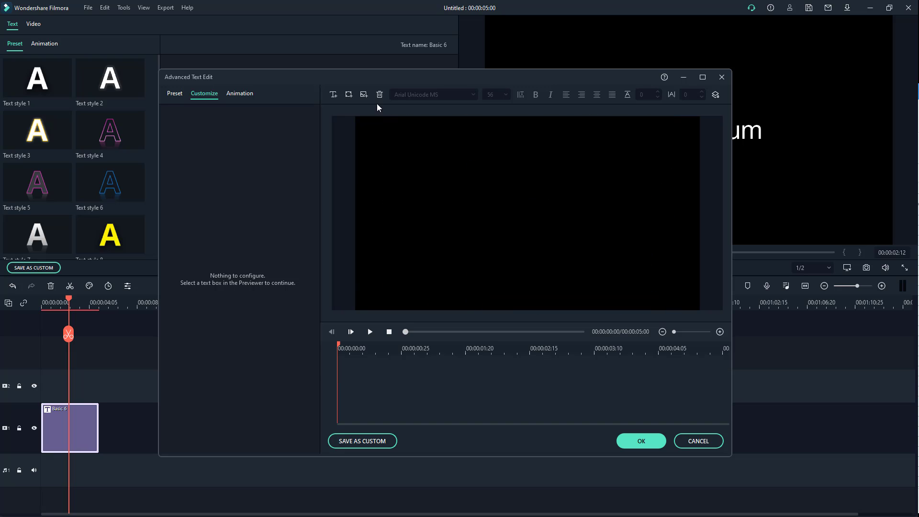
Insert and shrink the sunset photo 21.jpg and the snowy field photo 7.jpg.
click(367, 95)
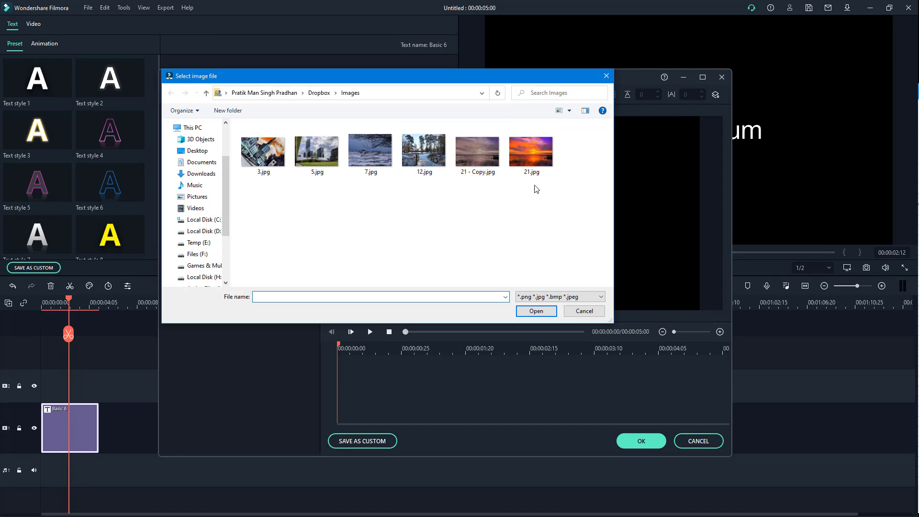
click(544, 147)
double_click(544, 146)
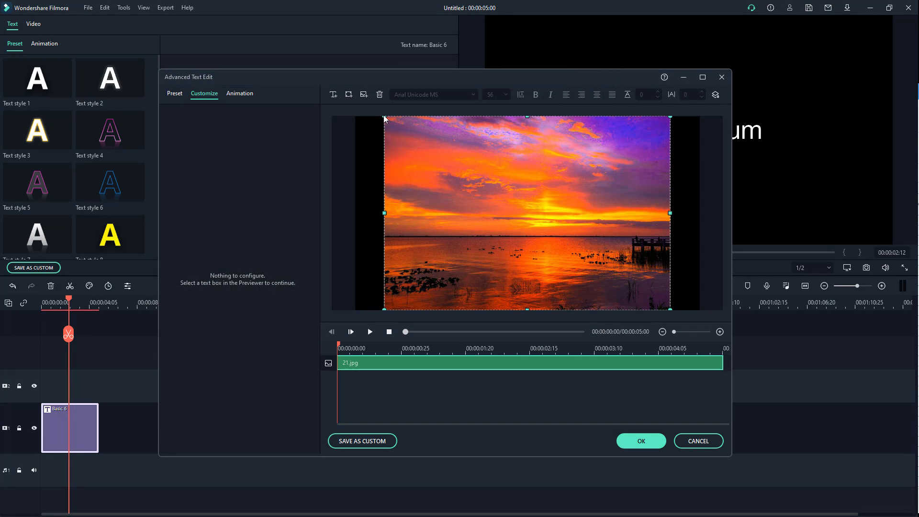
drag(384, 117, 386, 139)
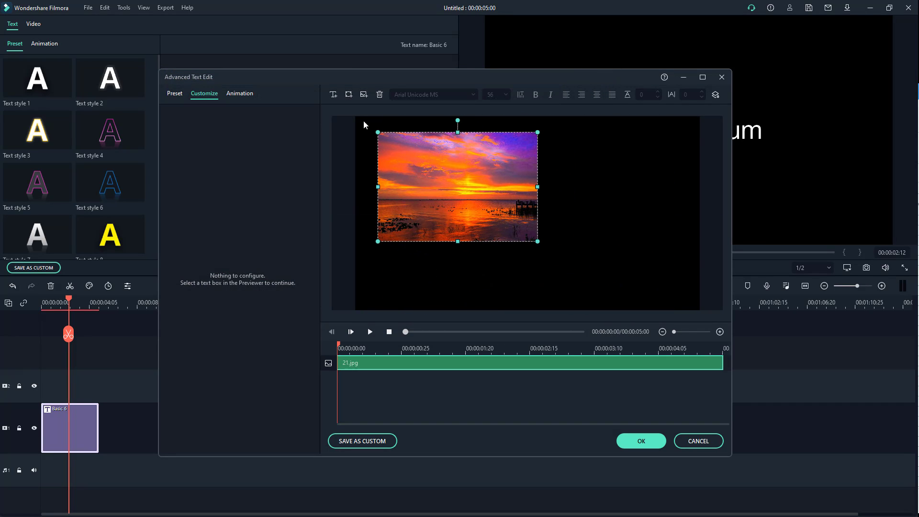
click(364, 94)
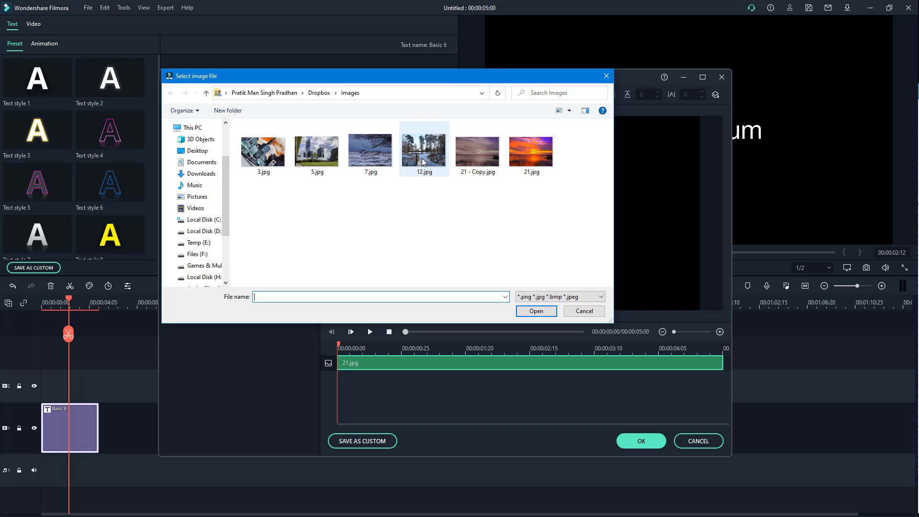
double_click(387, 160)
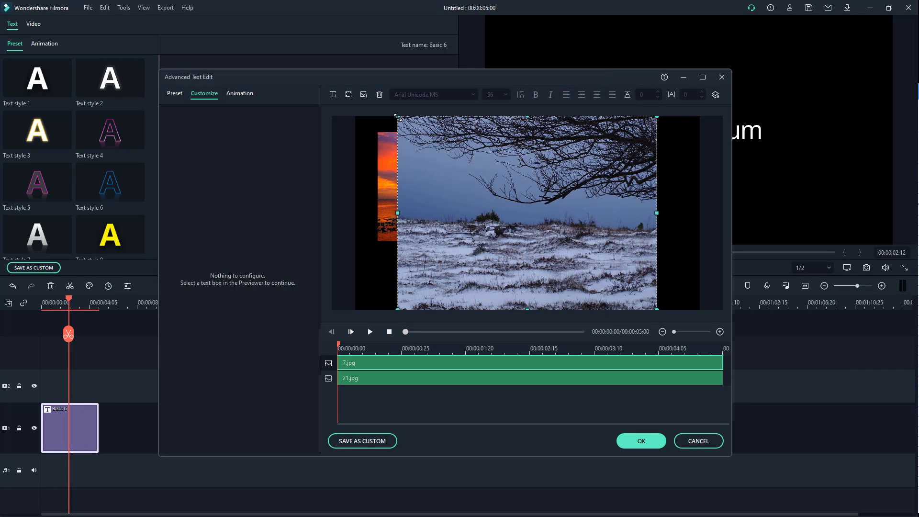
drag(394, 117, 451, 168)
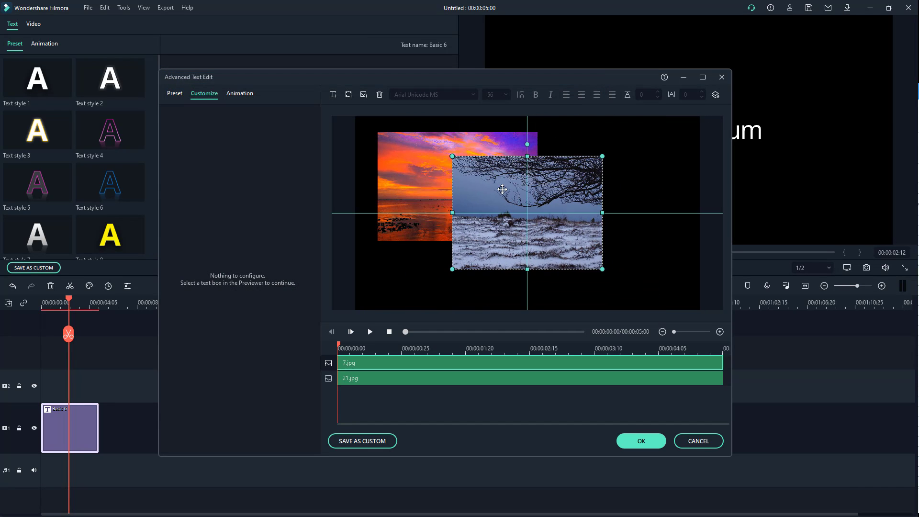
Insert and shrink the city towers photo 5.jpg, then stagger the photos into an overlapping cascade.
click(363, 95)
double_click(319, 162)
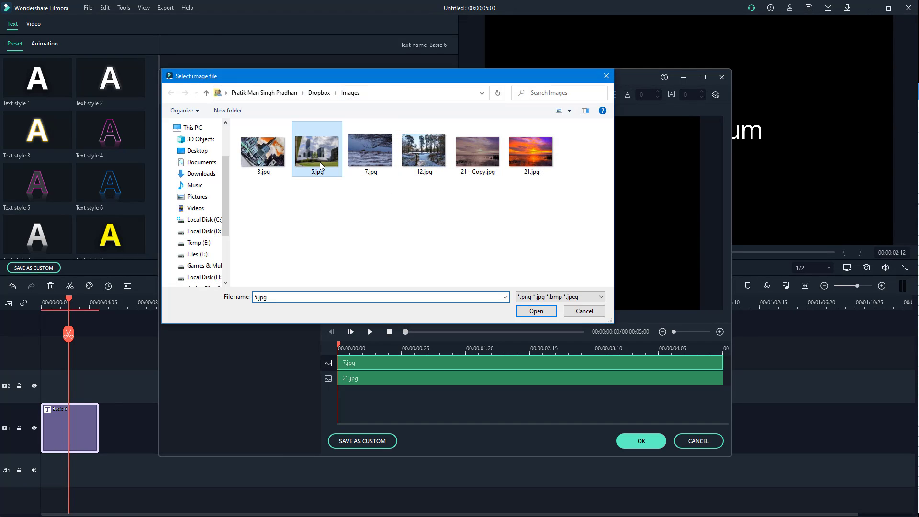
drag(386, 117, 523, 199)
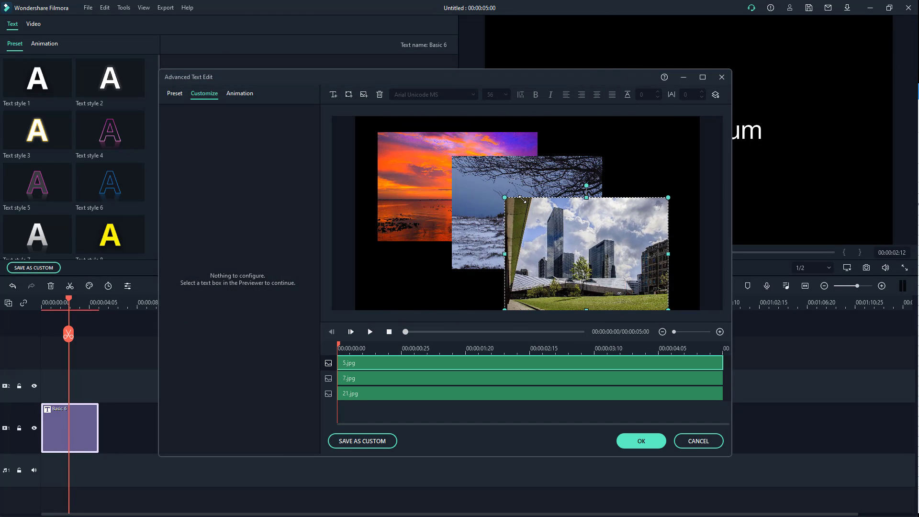
drag(569, 235, 568, 209)
drag(453, 206, 441, 199)
drag(634, 215, 615, 212)
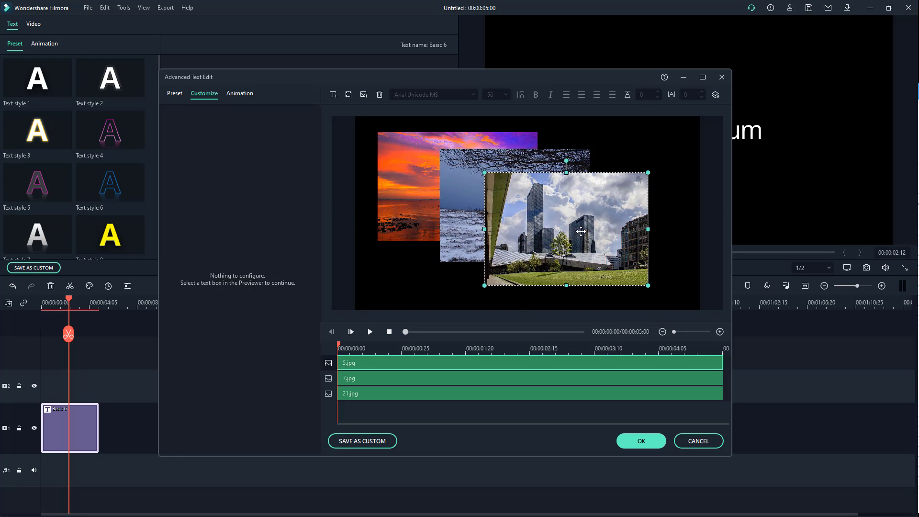
Nudge the sunset photo right and down and reposition the city photo.
click(409, 161)
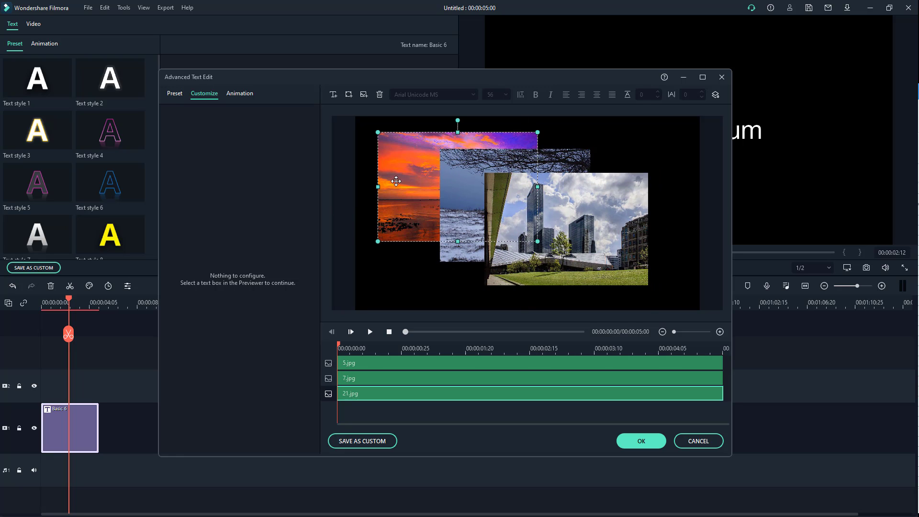
drag(404, 186, 417, 190)
click(598, 222)
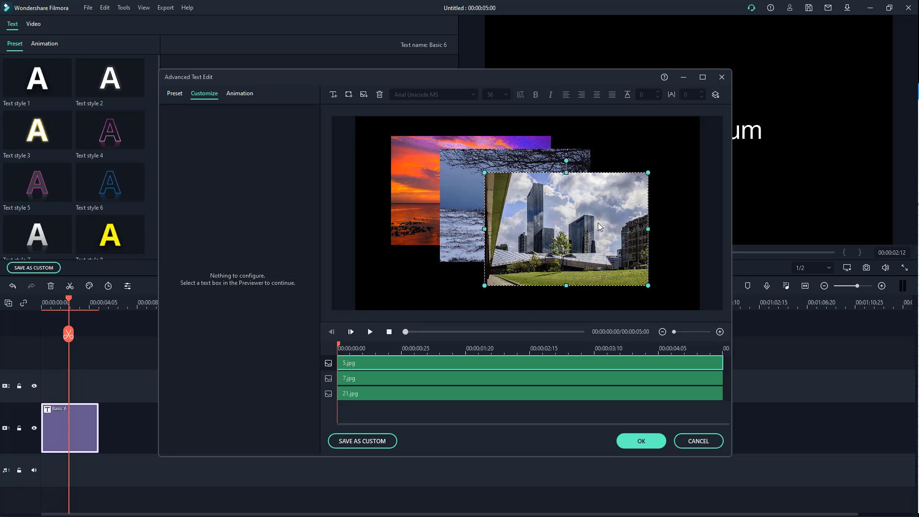
drag(582, 209, 586, 171)
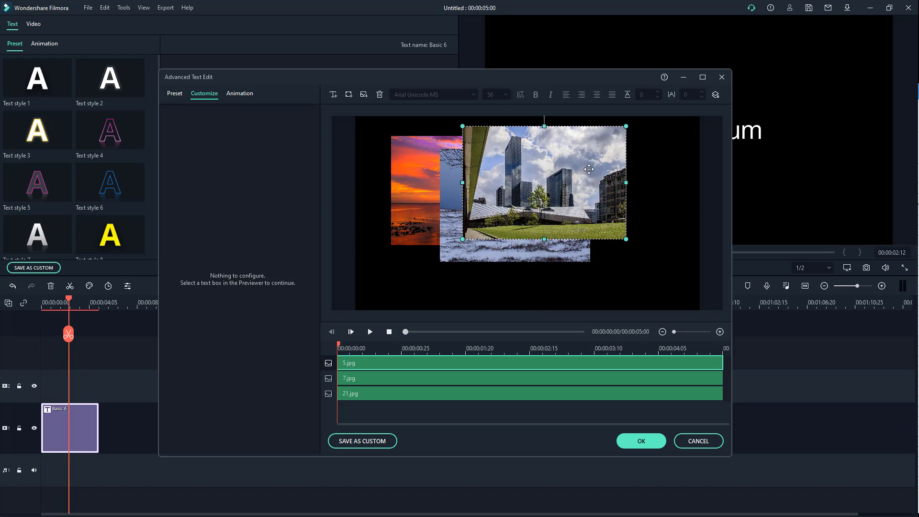
Send the city photo to back and move it and the snowy field photo left.
click(715, 95)
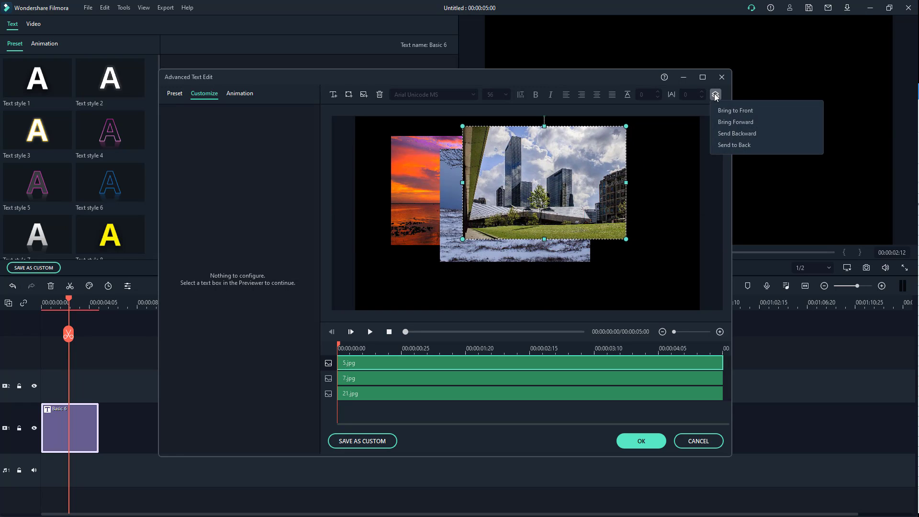
click(745, 146)
drag(609, 148, 466, 144)
click(561, 192)
drag(560, 192, 500, 192)
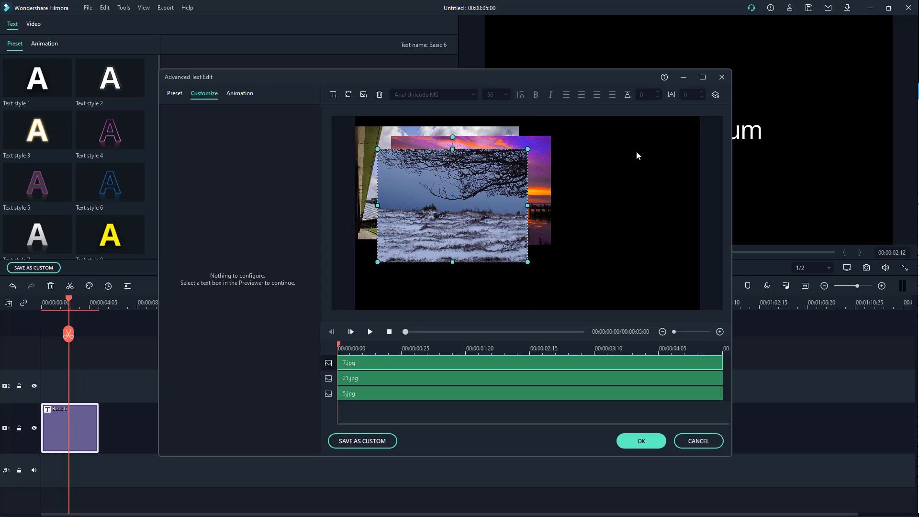
drag(470, 178, 470, 177)
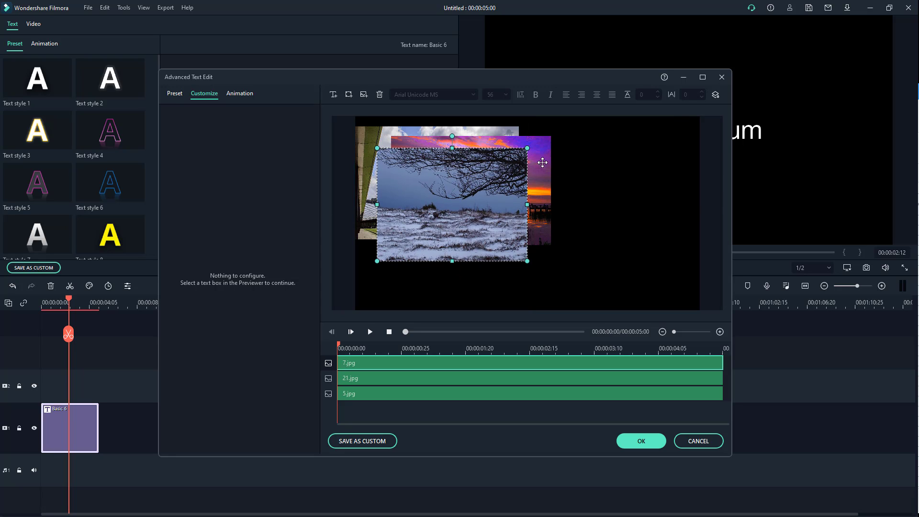
Send the snowy field photo one layer backward behind the sunset and nudge it up slightly.
click(714, 96)
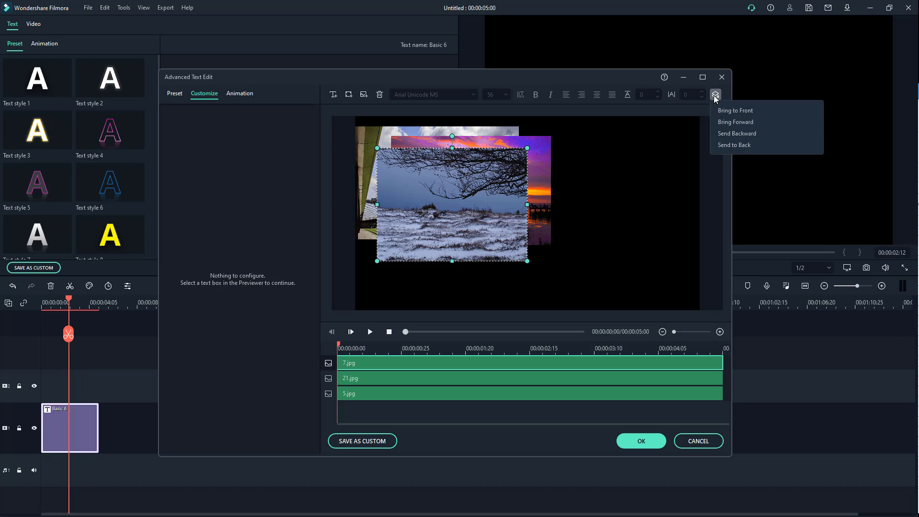
click(745, 134)
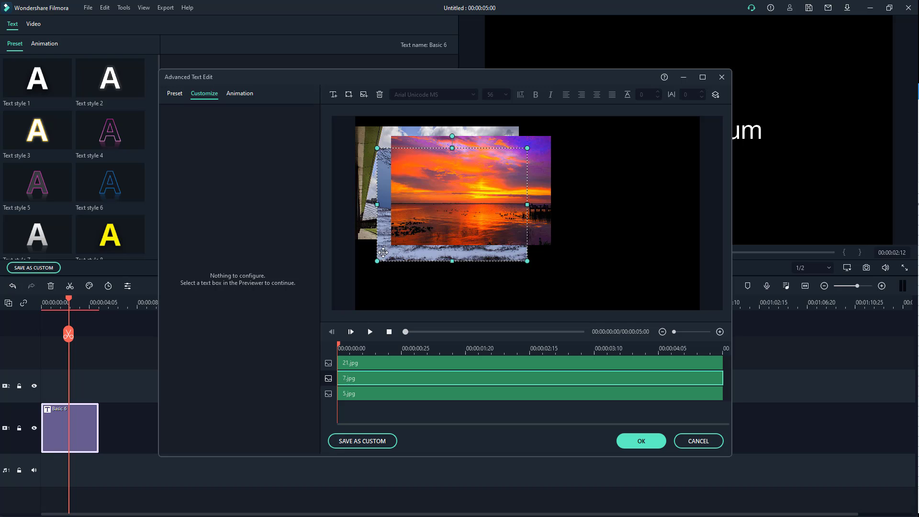
drag(383, 253, 383, 248)
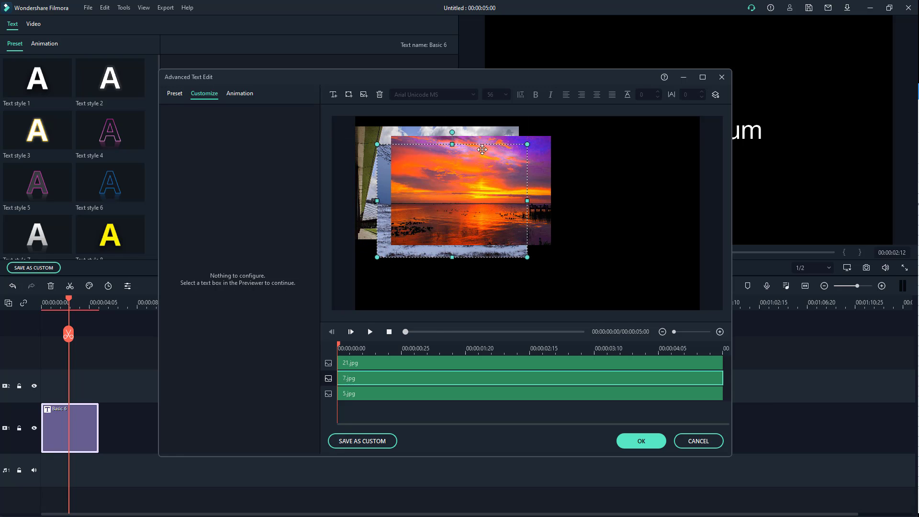
click(487, 126)
Bring the city photo to the front and drag it right and down.
click(488, 131)
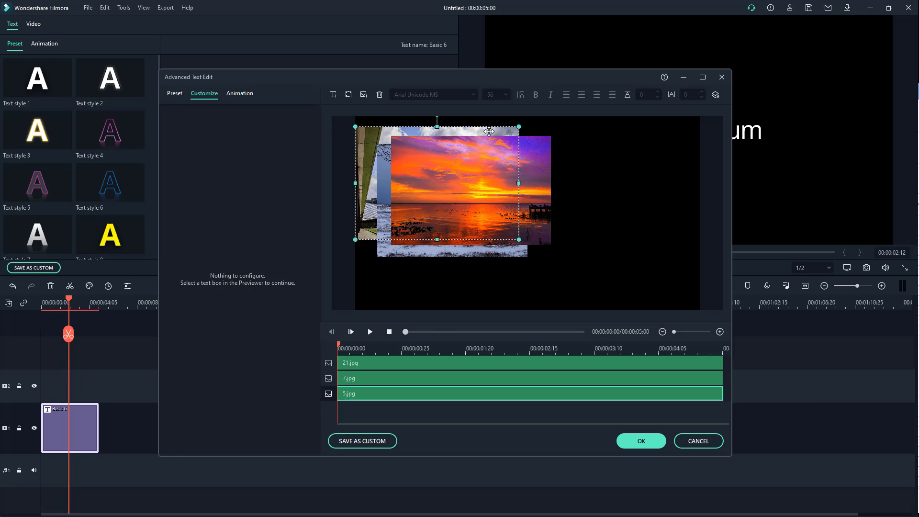
click(721, 93)
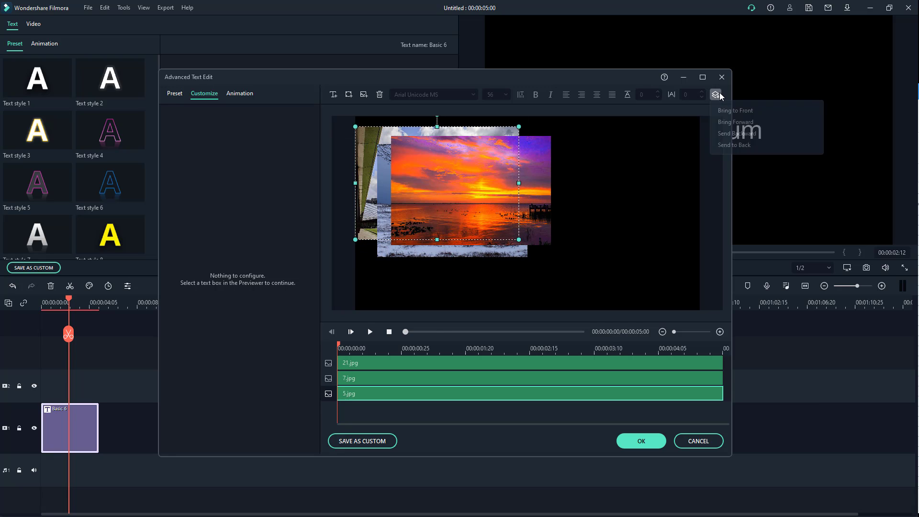
click(748, 110)
drag(494, 175, 565, 184)
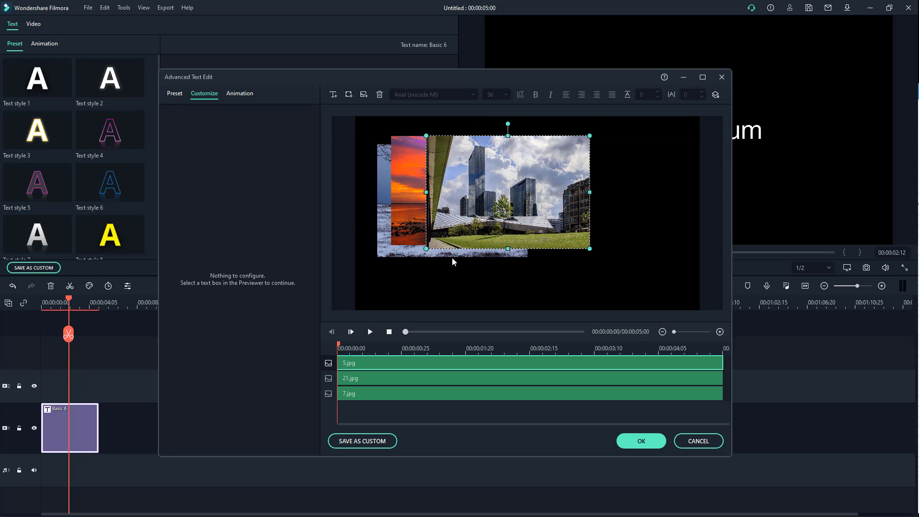
Bring the snowy field photo one layer forward, above the sunset photo.
click(390, 253)
click(716, 94)
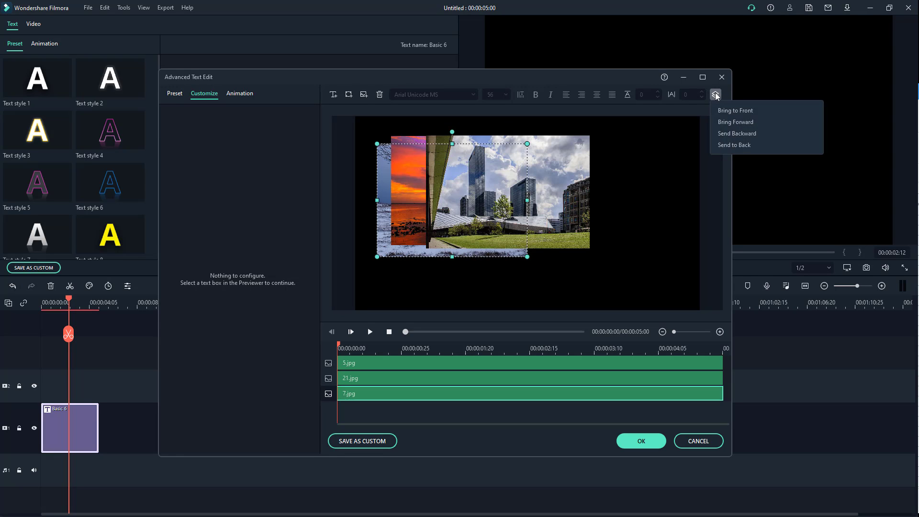
click(727, 125)
Shift the snowy field photo up-right and the city photo down-right, then reselect the snowy photo.
drag(441, 211, 464, 214)
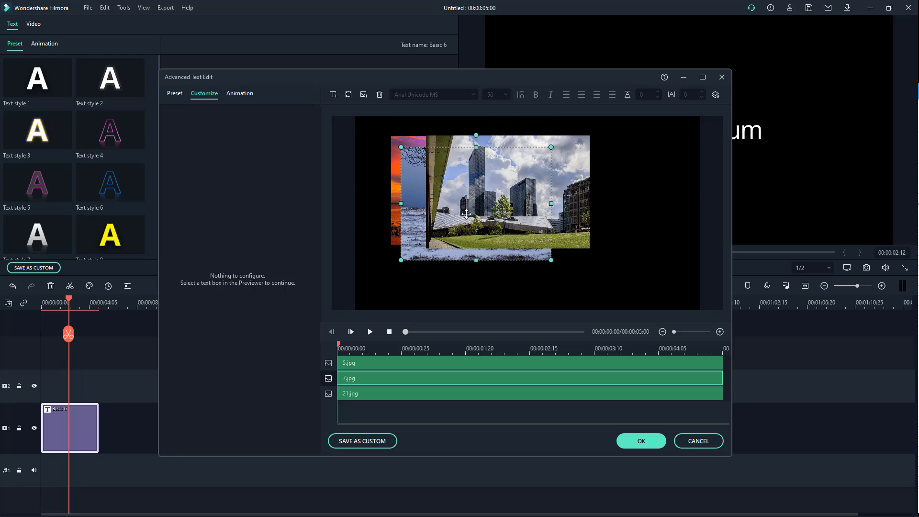
drag(581, 165, 565, 198)
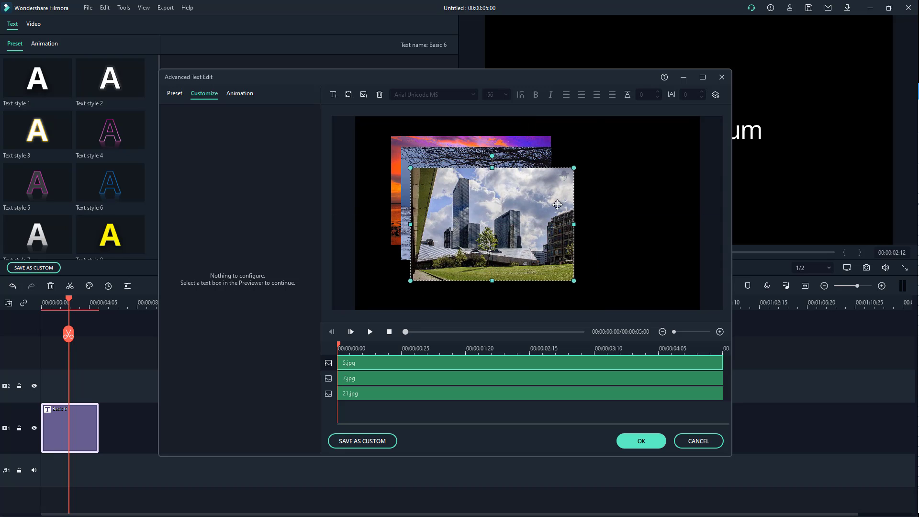
click(521, 157)
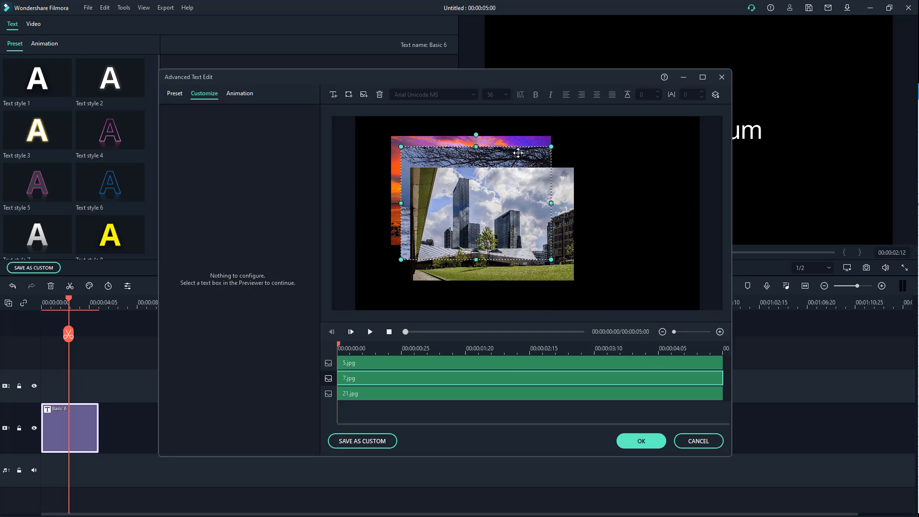